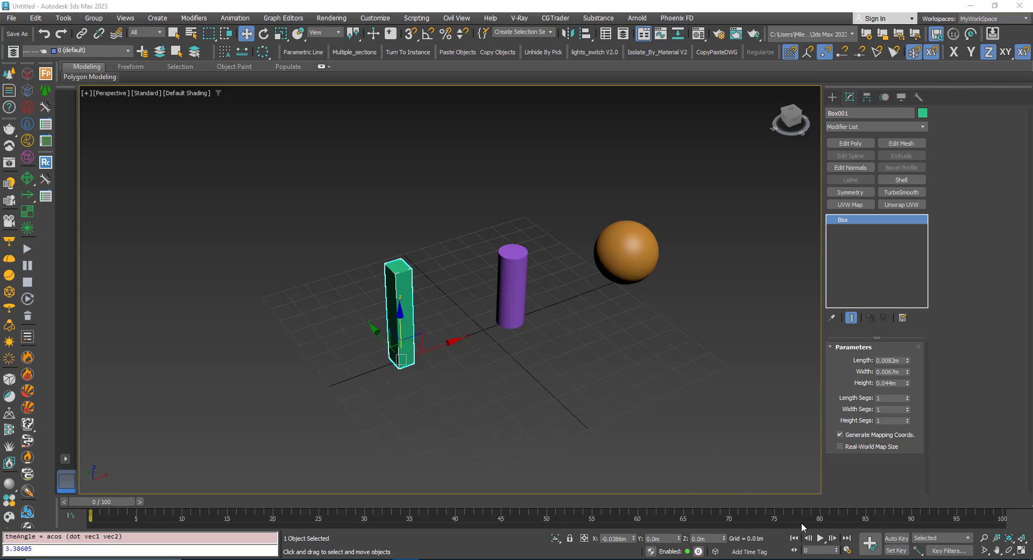
Click through the green box, purple cylinder and orange sphere to inspect each one
click(455, 410)
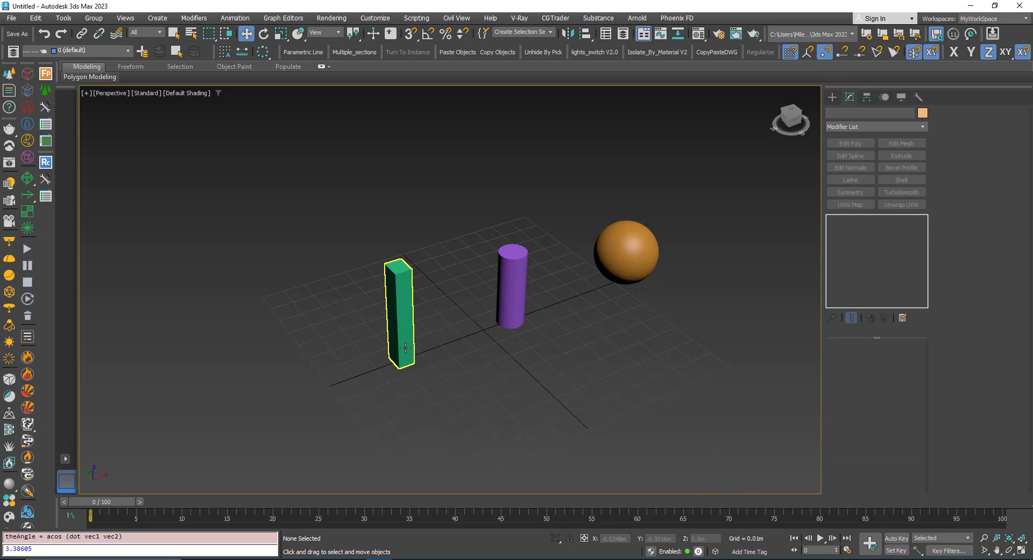
click(405, 348)
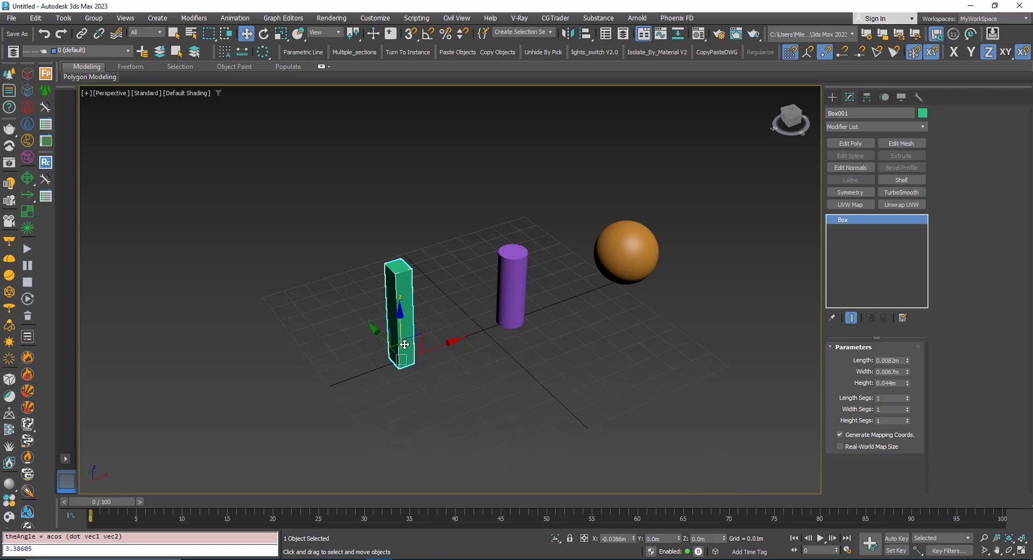
click(485, 385)
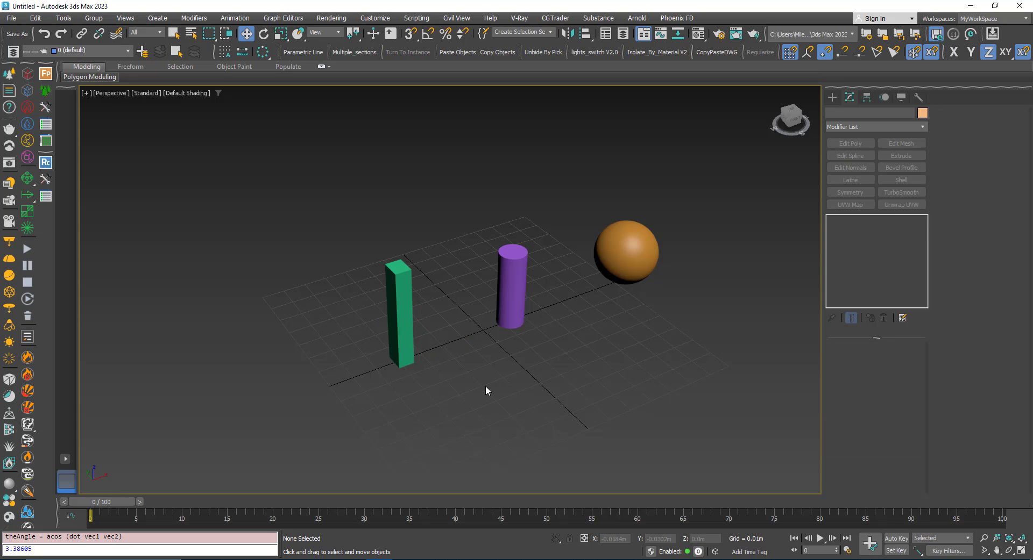
click(401, 353)
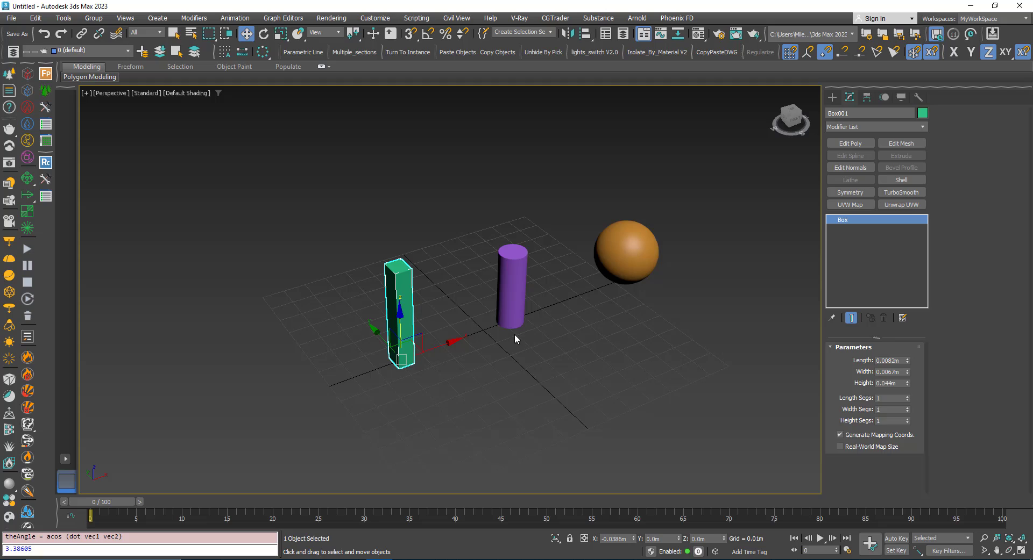
click(511, 301)
click(626, 259)
click(534, 366)
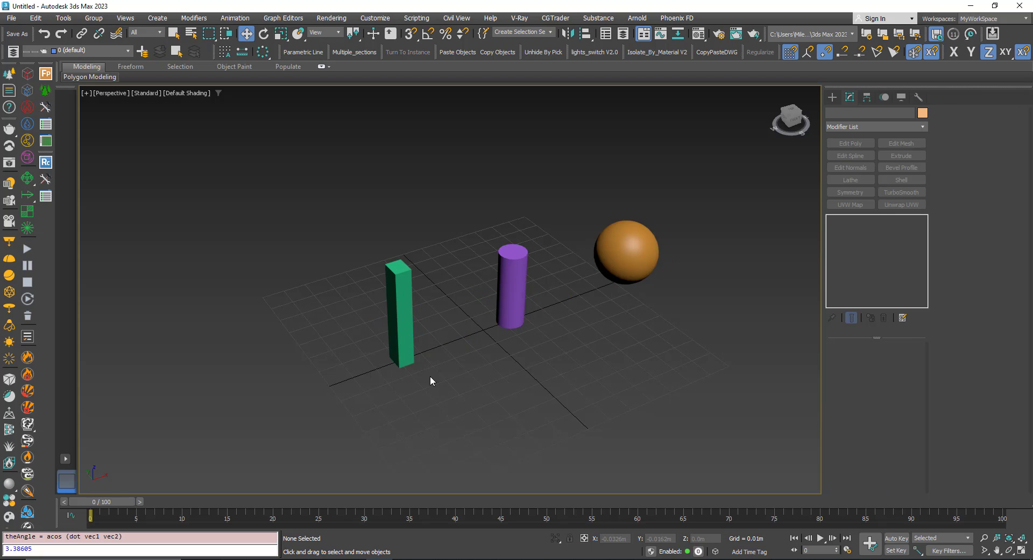
click(400, 355)
click(456, 403)
Check the three primitives again, then select the green box Box001 as the base object
click(401, 350)
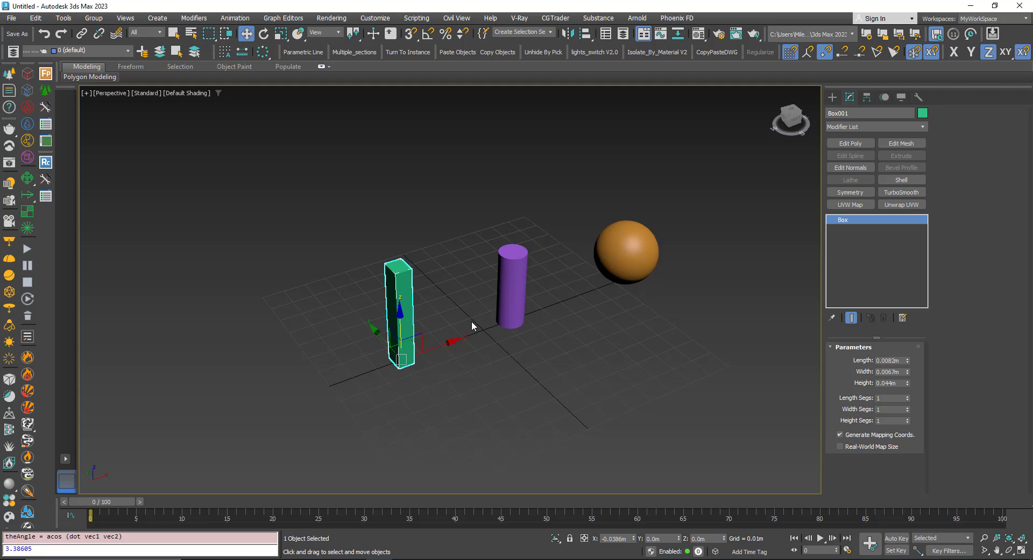
drag(485, 340, 598, 288)
click(617, 262)
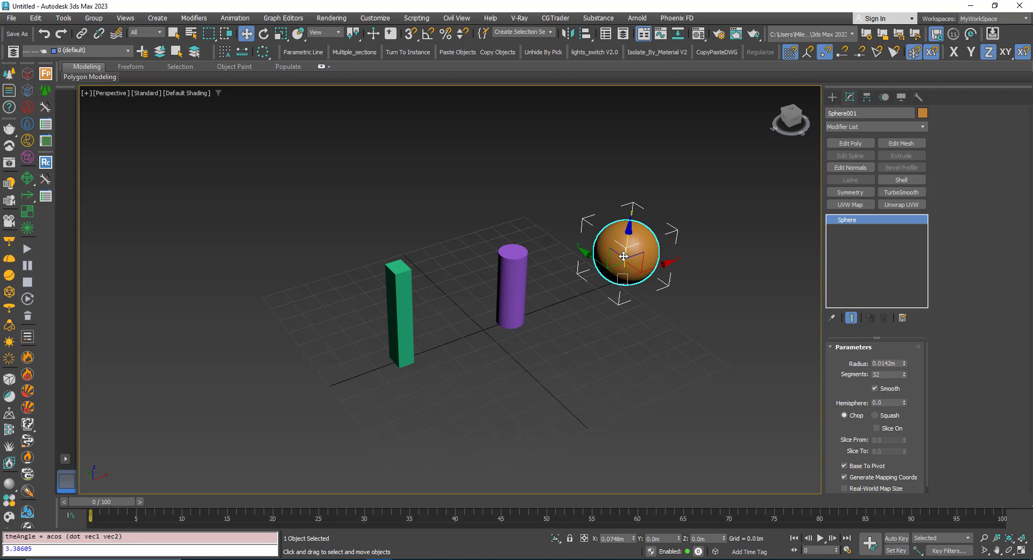
click(508, 312)
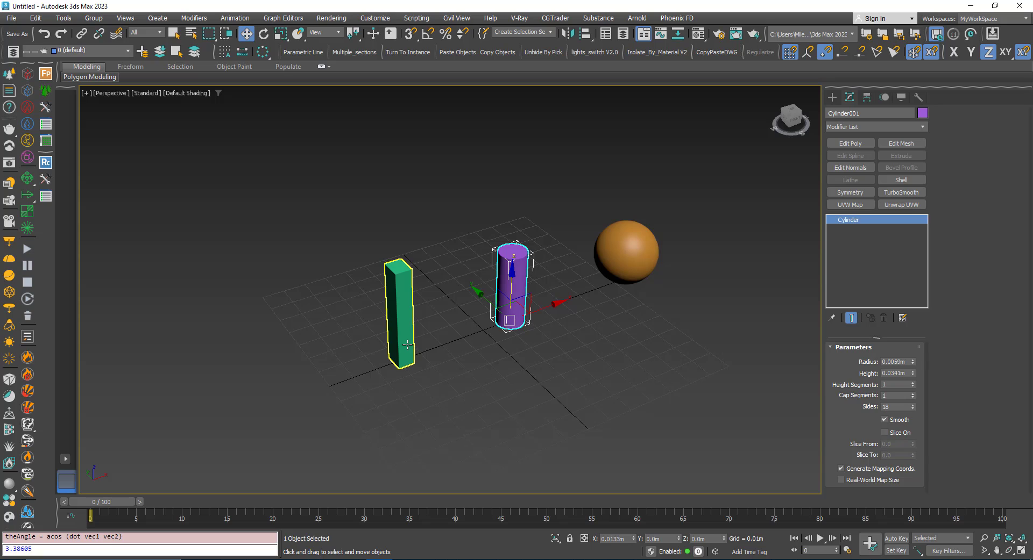
click(399, 317)
click(627, 252)
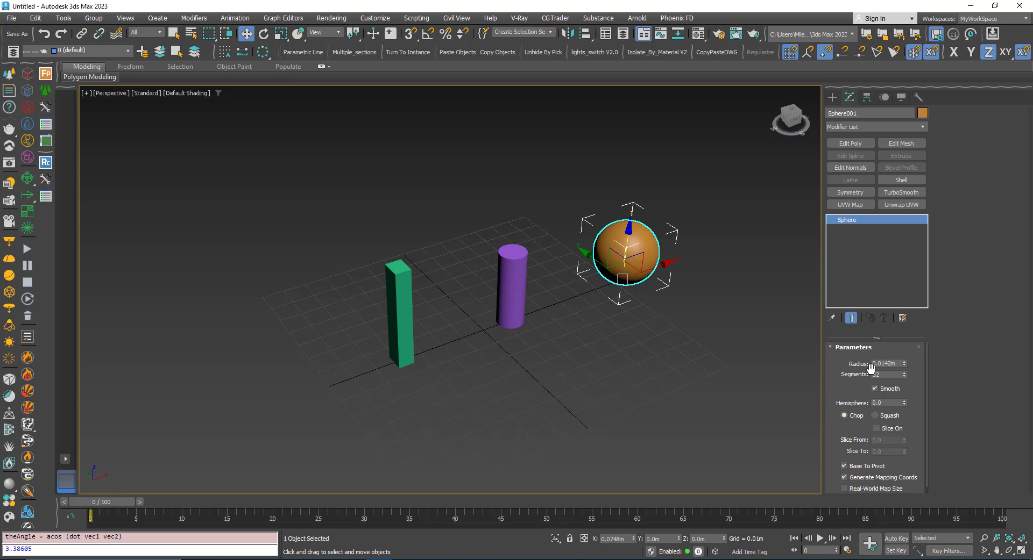
click(517, 302)
click(476, 380)
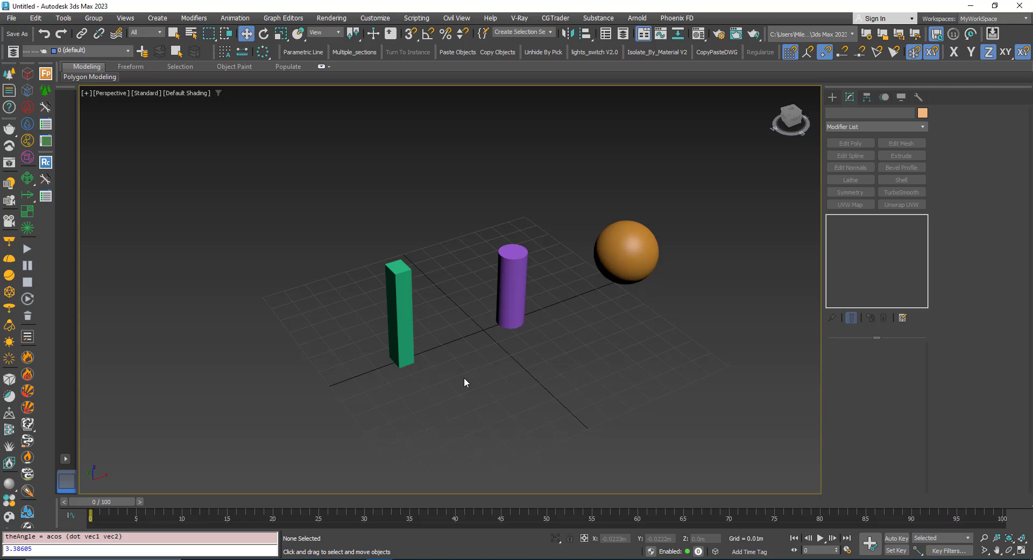
click(407, 341)
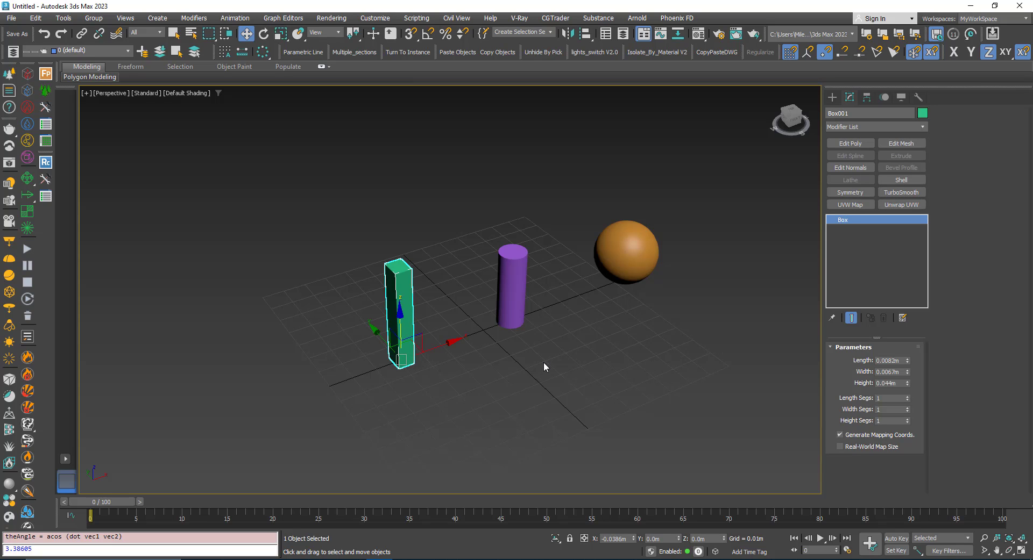
Make Box001 a ProBoolean compound from Compound Objects, keeping Attach (No Intersections)
click(832, 97)
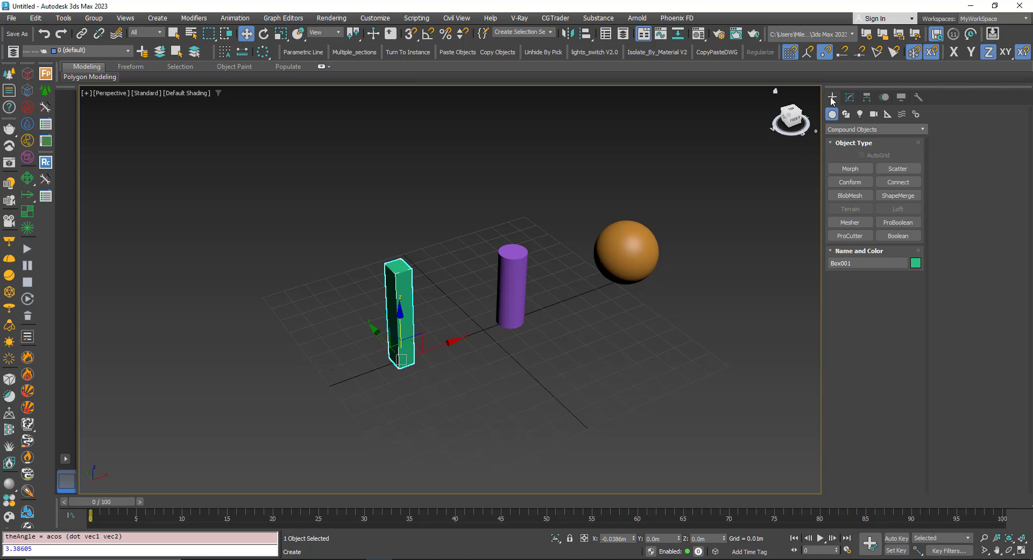
click(838, 130)
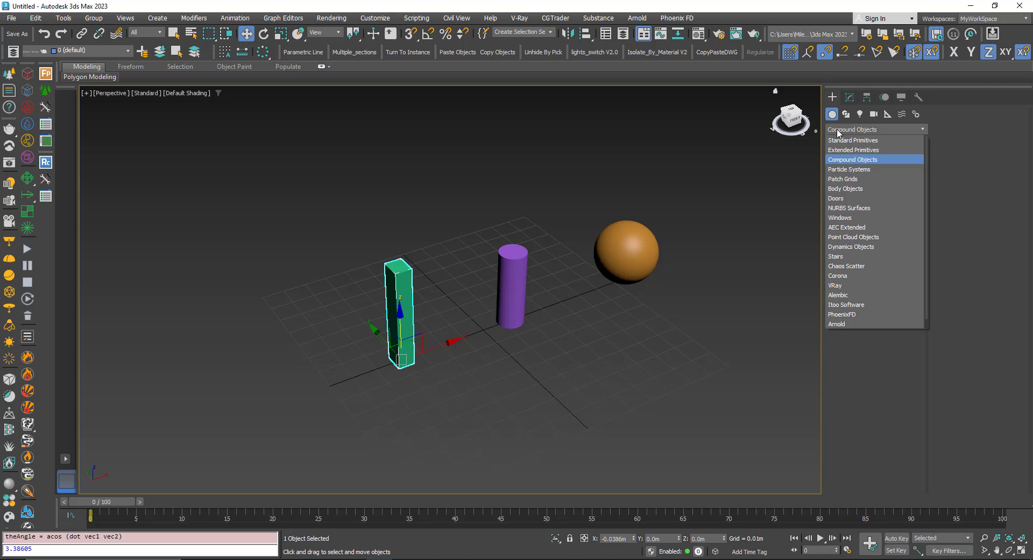
click(840, 159)
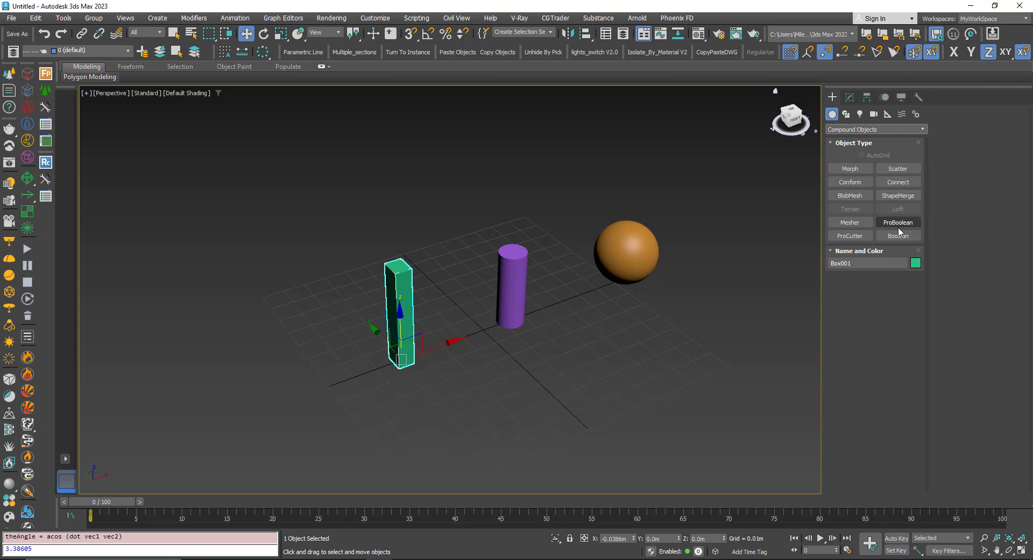
click(878, 224)
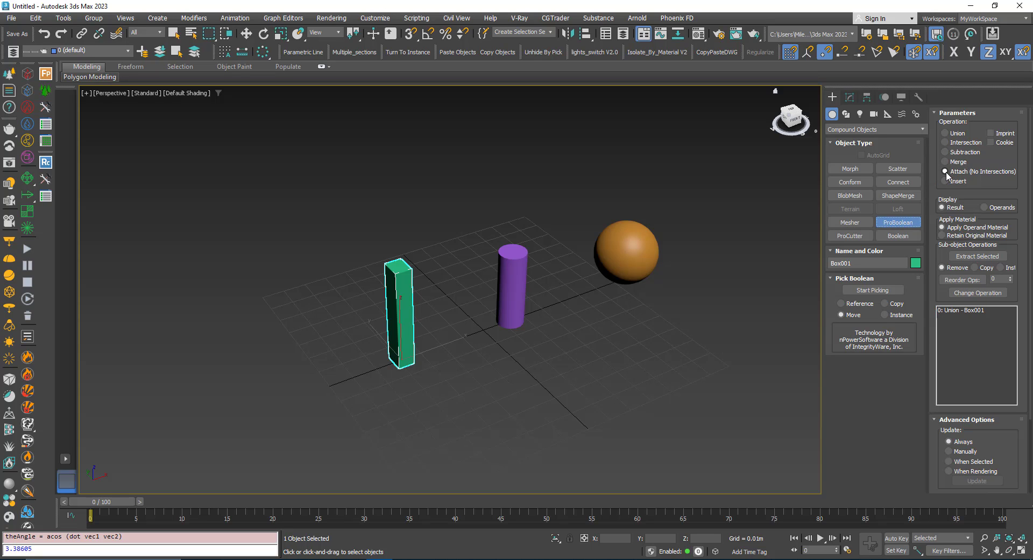
Attach the purple cylinder and the orange sphere as ProBoolean operands
click(861, 291)
click(512, 285)
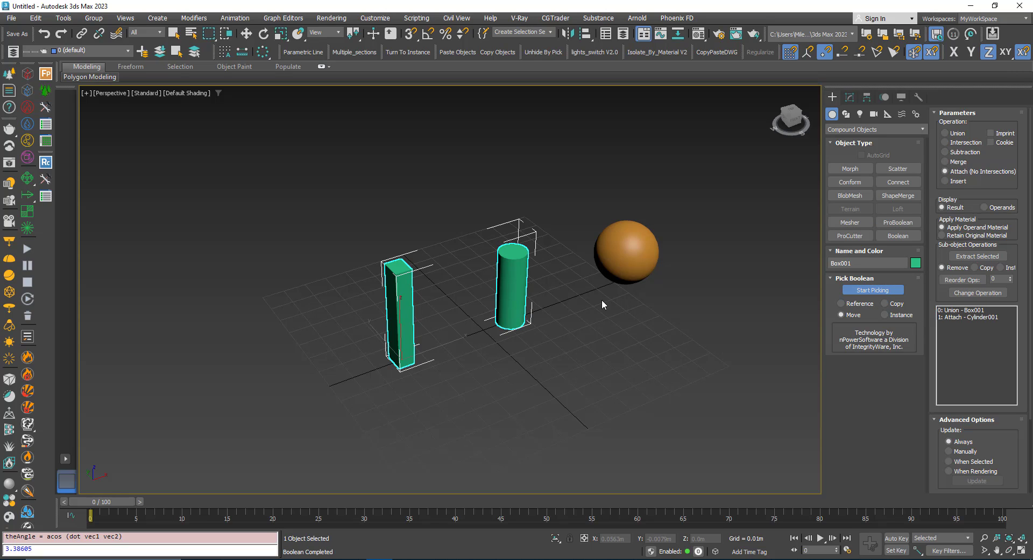
click(634, 268)
Move the combined object upward, then undo the move
key(w)
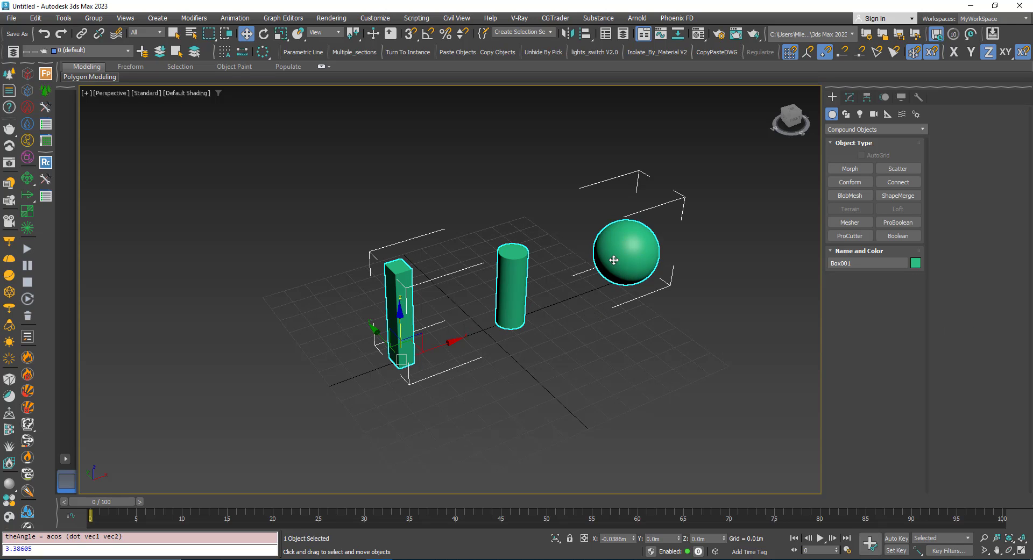
drag(399, 293, 400, 248)
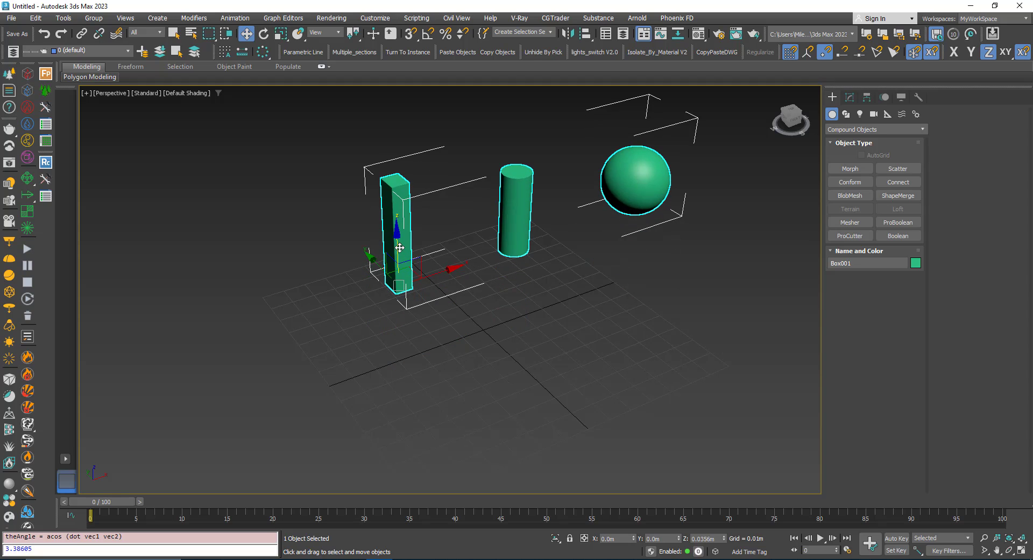
key(ctrl+z)
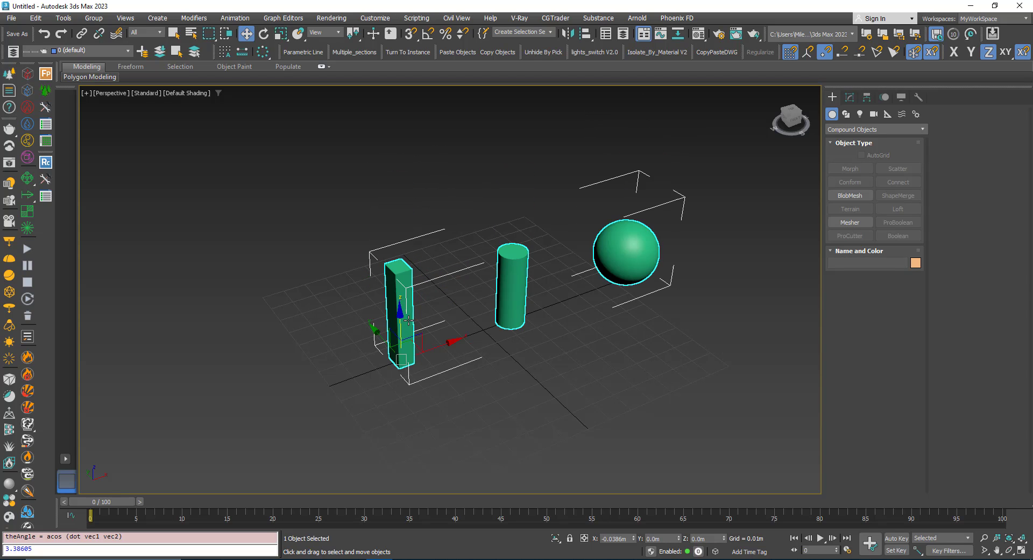
Raise the Cylinder001 operand's height to 0.0604m and add Edit Poly above ProBoolean
click(850, 97)
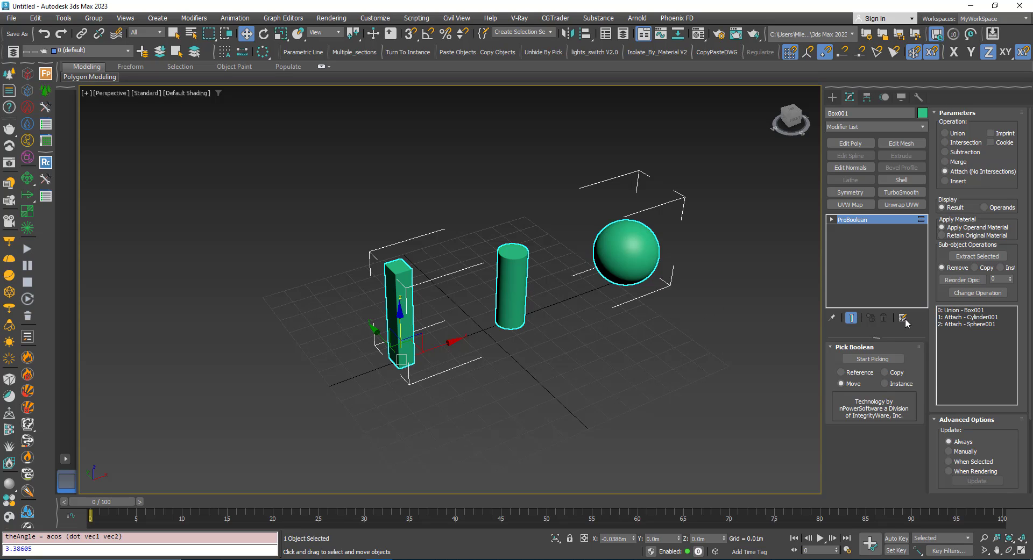
click(975, 318)
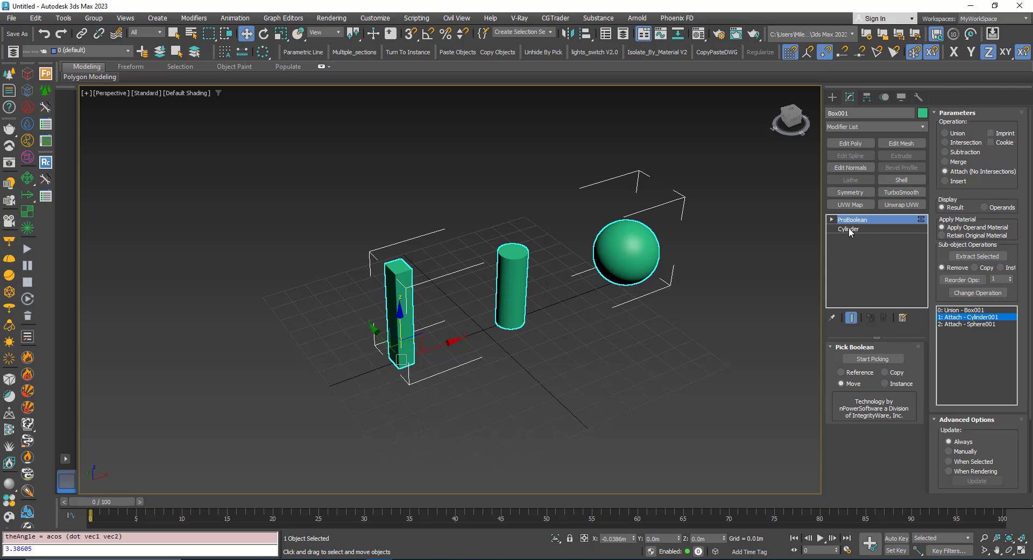
click(848, 230)
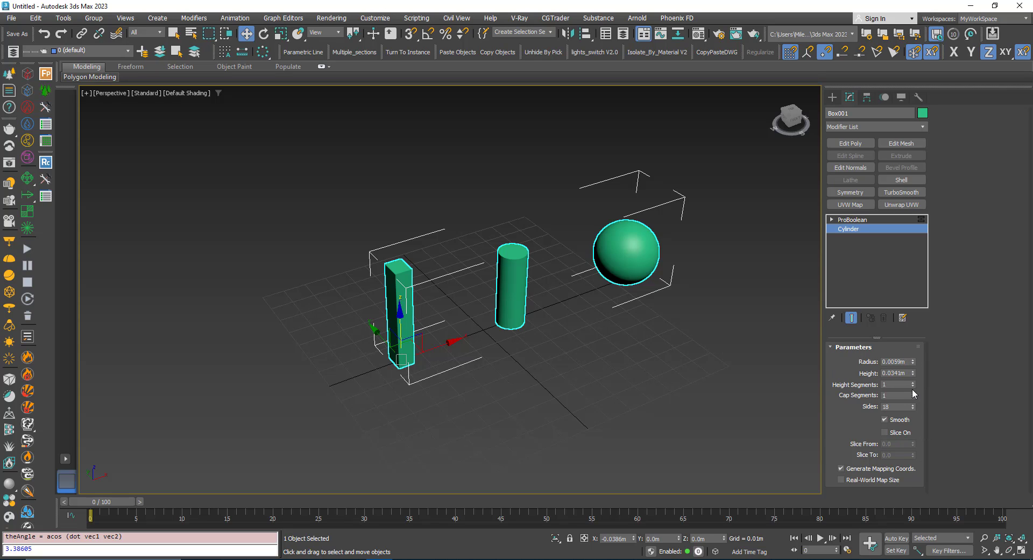
mouse_move(913, 372)
mouse_down()
mouse_move(913, 328)
mouse_move(913, 377)
mouse_move(914, 329)
mouse_move(912, 359)
mouse_up()
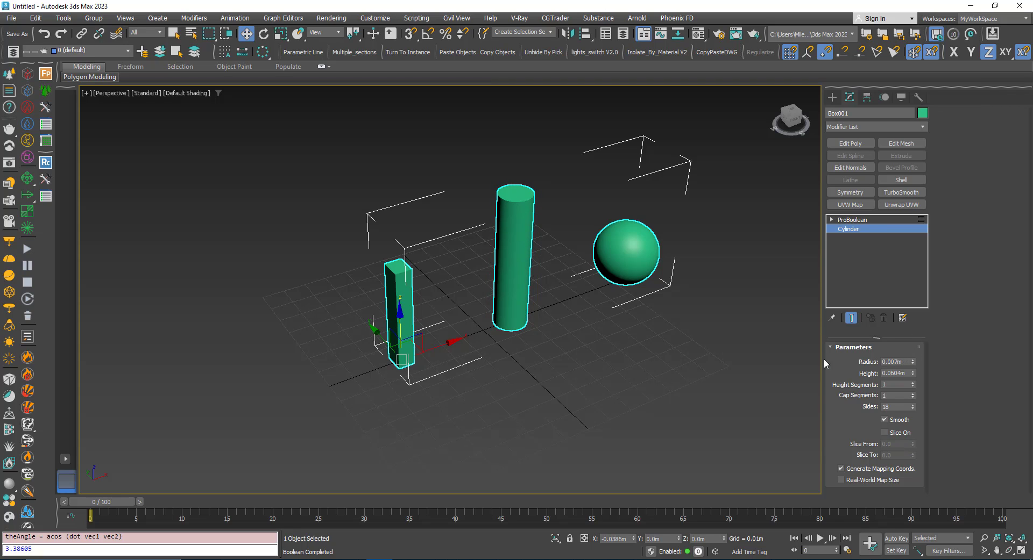
click(867, 221)
click(850, 143)
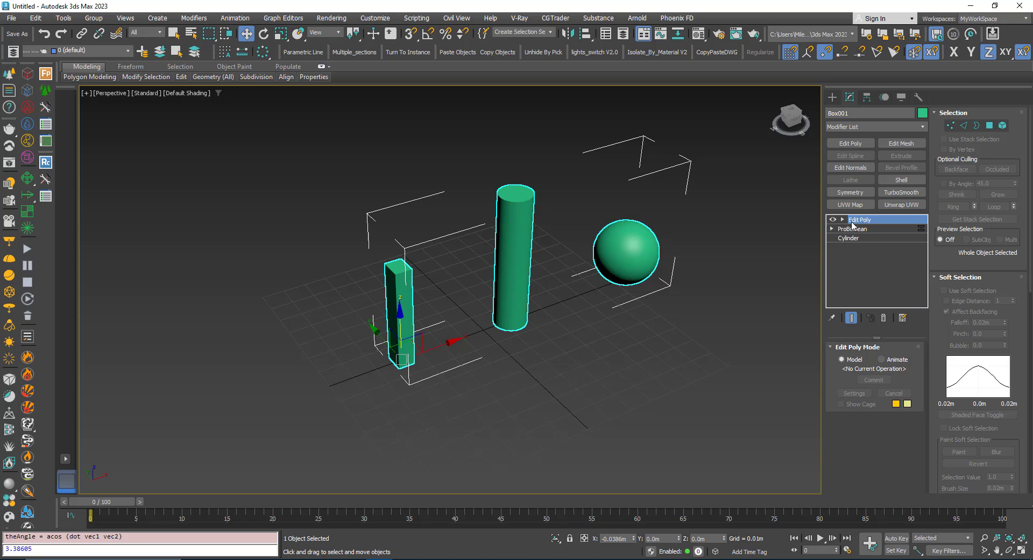
Bevel the box's top polygon up and outward, then add a second straight-rising bevel step
click(990, 126)
click(397, 270)
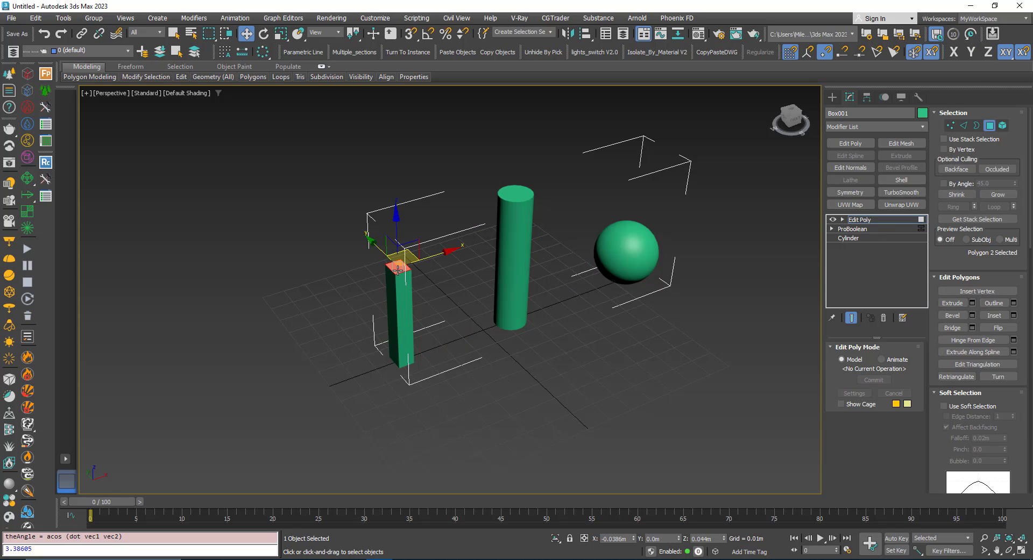
click(972, 316)
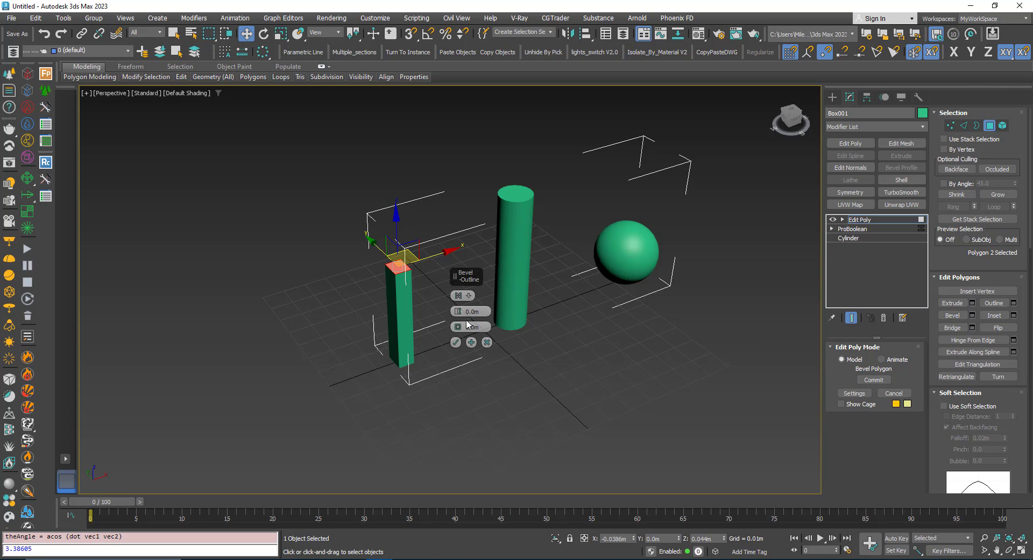
drag(459, 313, 458, 289)
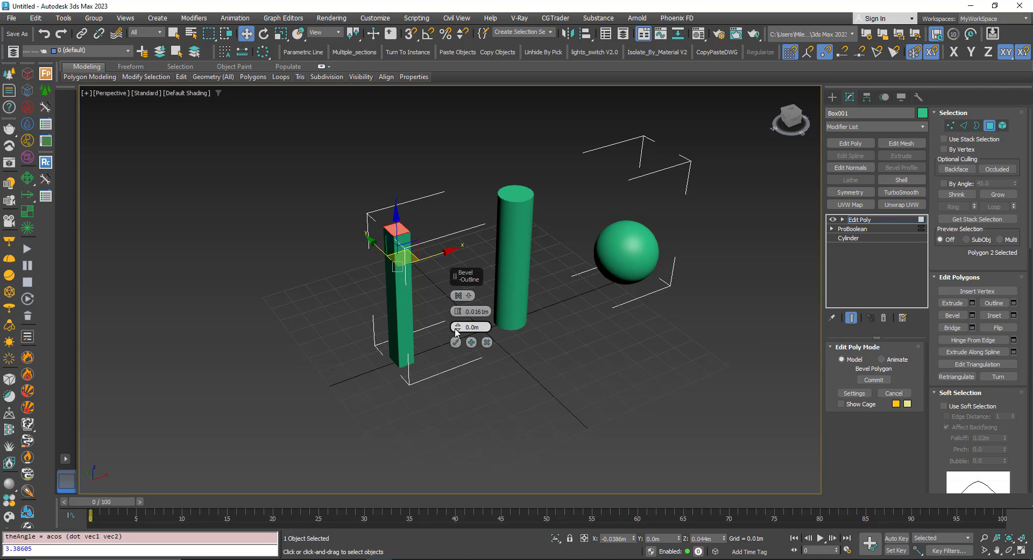
drag(458, 327, 456, 301)
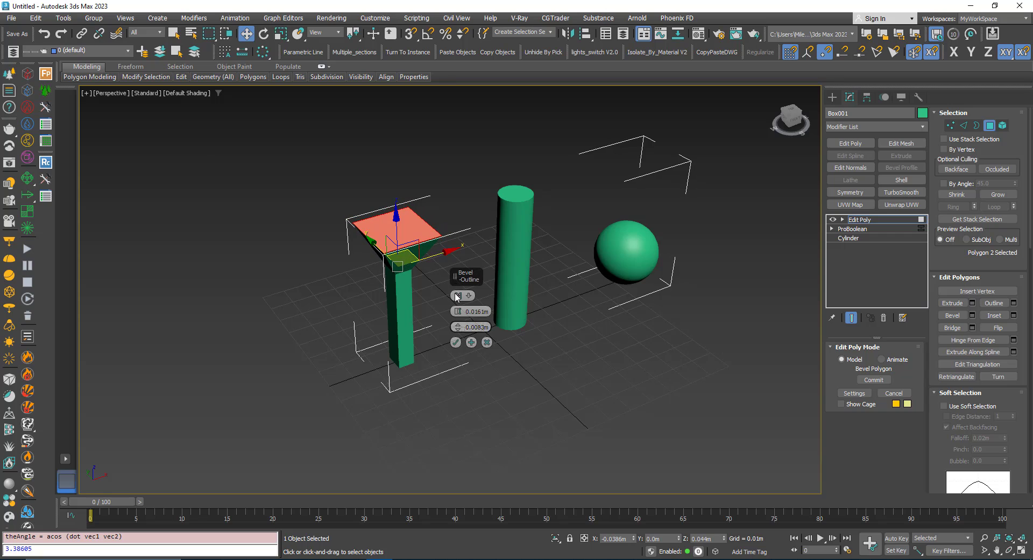
click(471, 342)
right_click(457, 327)
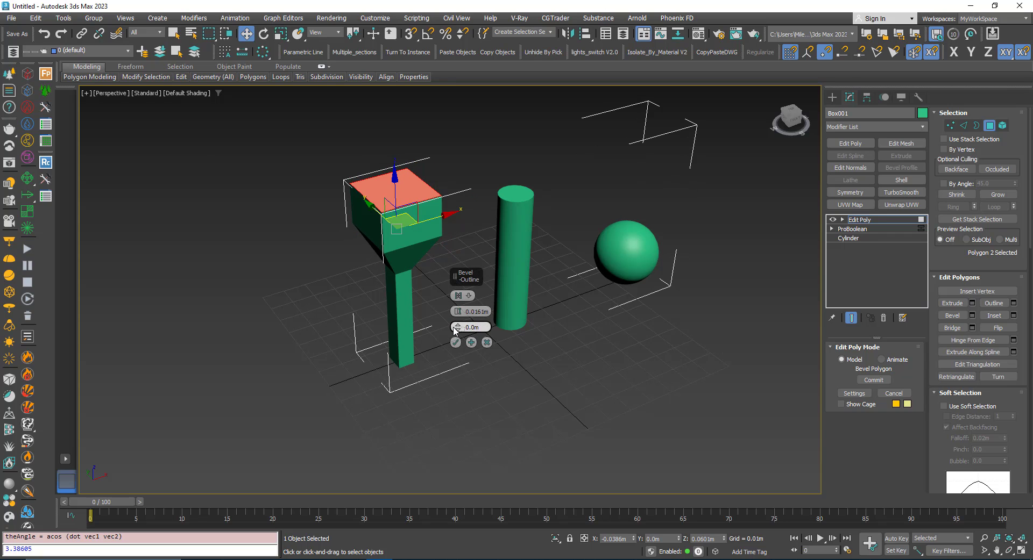
click(456, 342)
click(856, 228)
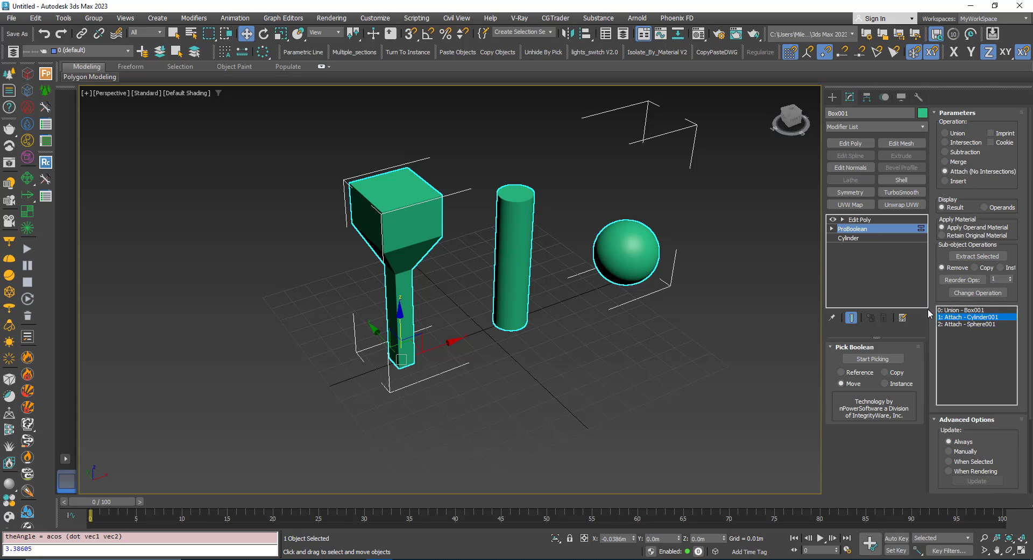
Resize the Box001 operand to length 0.0182m, width 0.0132m and height 0.0506m
click(979, 311)
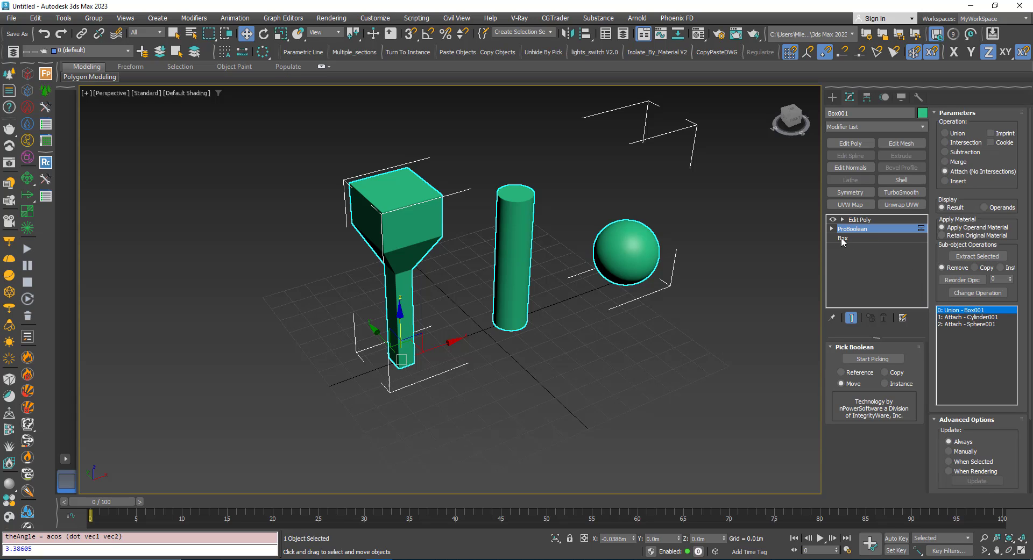
click(842, 238)
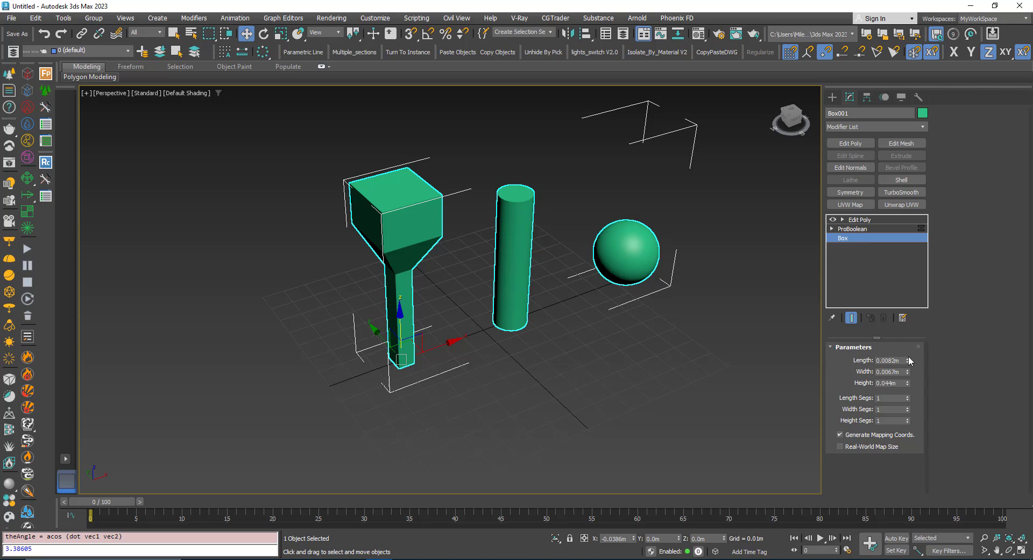
mouse_move(908, 356)
mouse_down()
mouse_move(908, 393)
mouse_move(899, 359)
mouse_move(896, 371)
mouse_up()
click(852, 228)
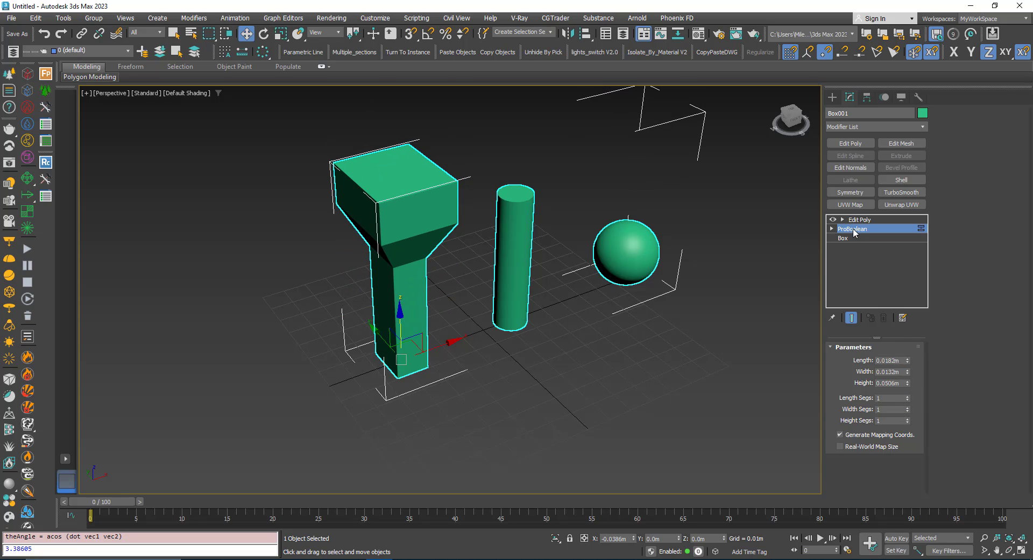
click(859, 220)
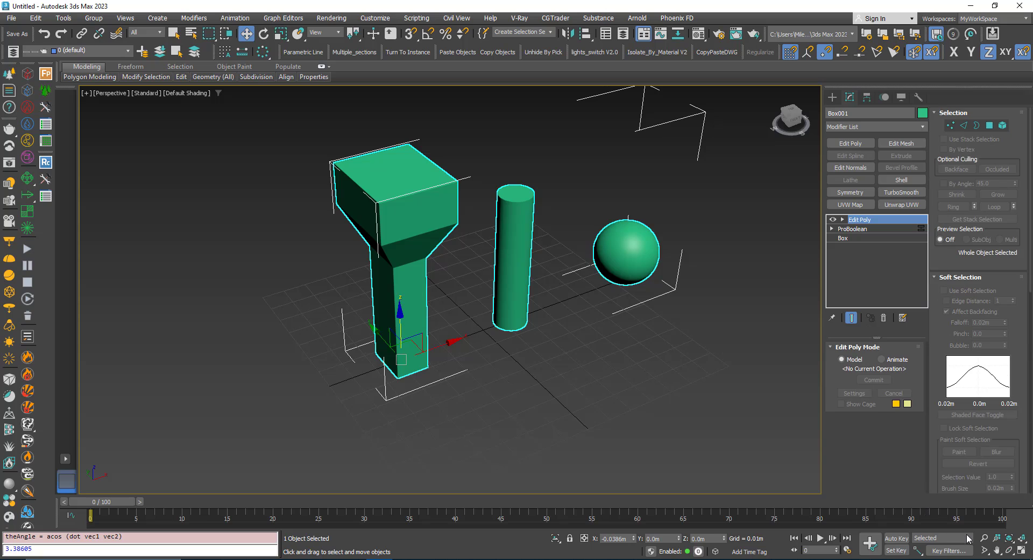
click(852, 228)
Create a small red Standard Primitives sphere, Sphere001, at the orange sphere
click(832, 97)
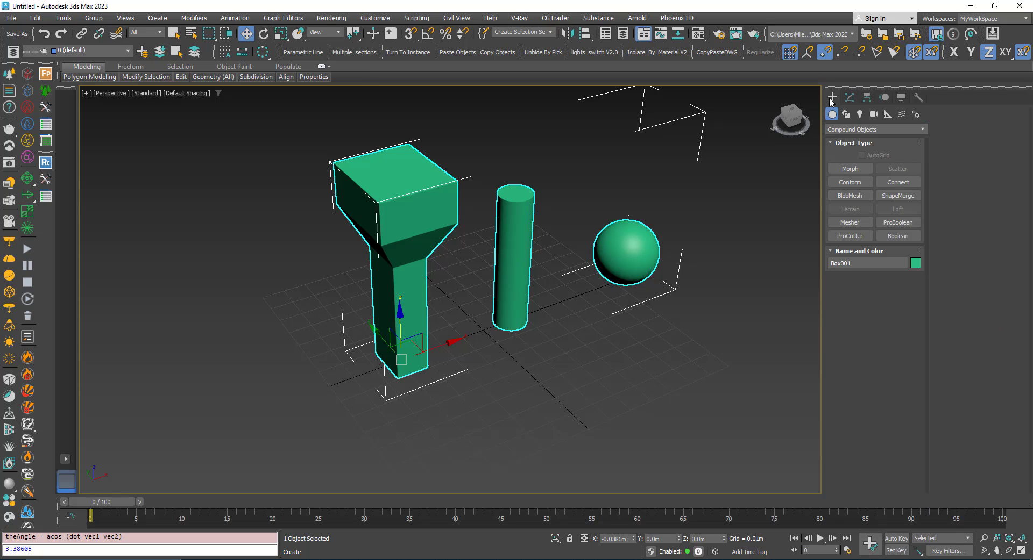
click(860, 129)
click(841, 138)
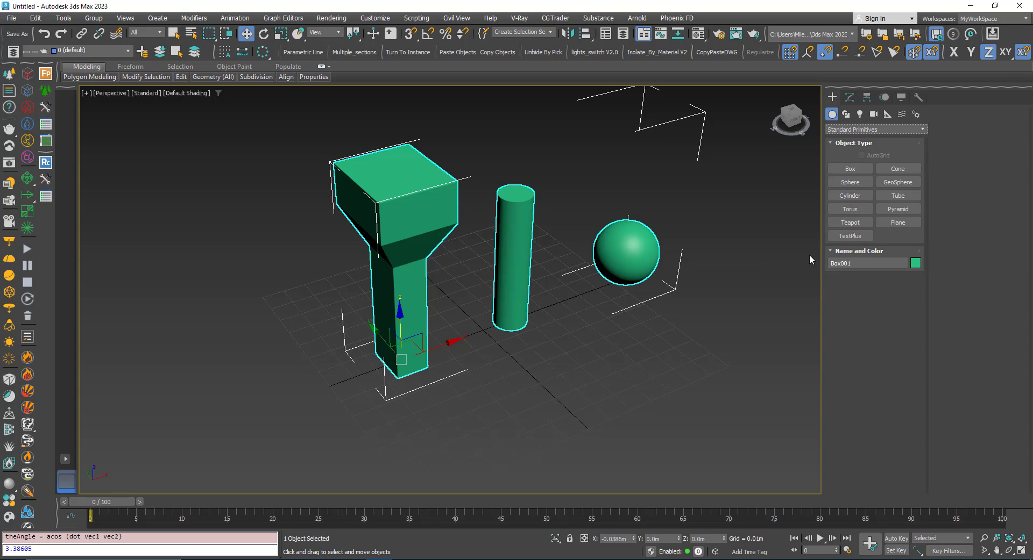
click(850, 195)
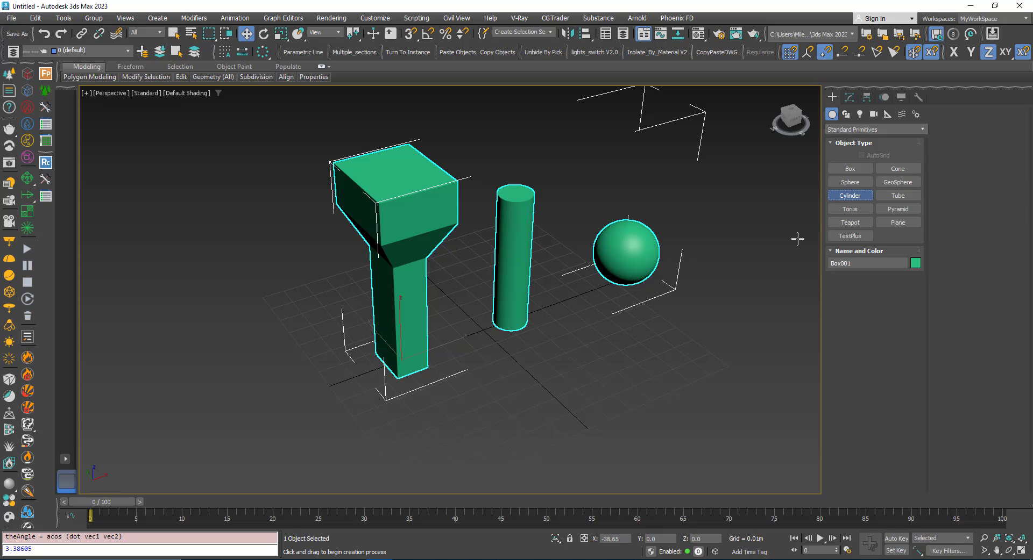
drag(630, 276, 630, 287)
right_click(633, 290)
click(850, 182)
Raise Sphere001 along Z to overlap the sphere's top and switch to wireframe
key(w)
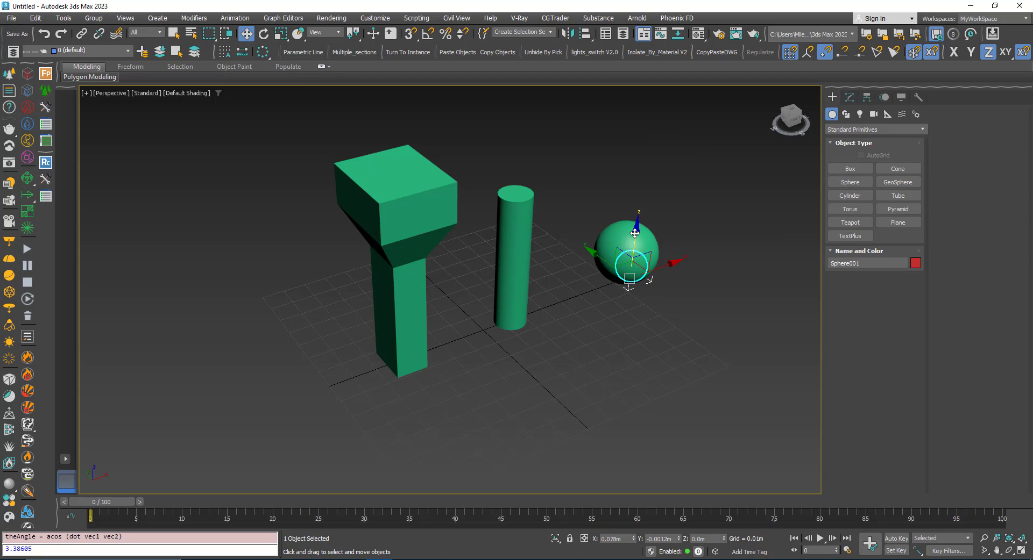
drag(634, 235, 639, 195)
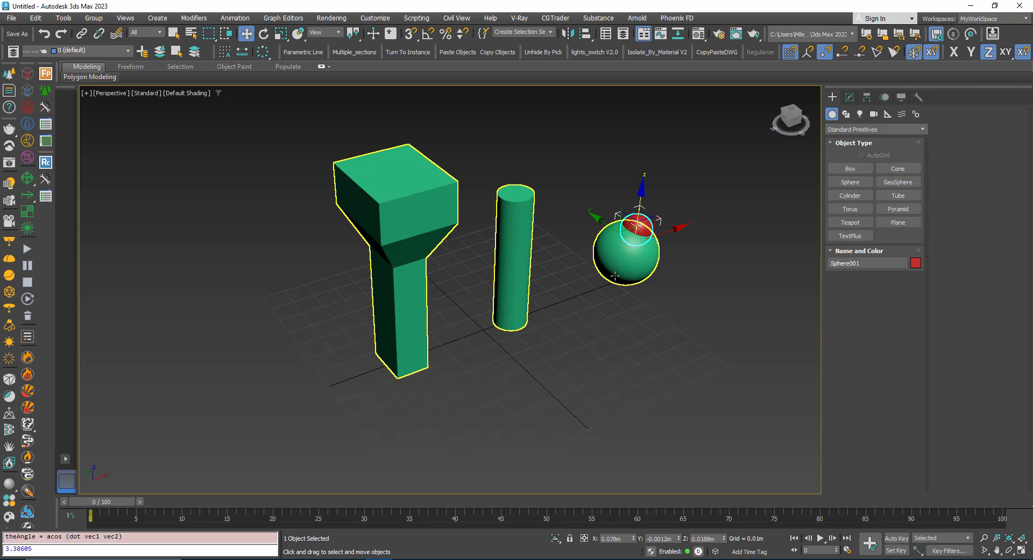
alt+middle_drag(602, 317, 509, 317)
key(F3)
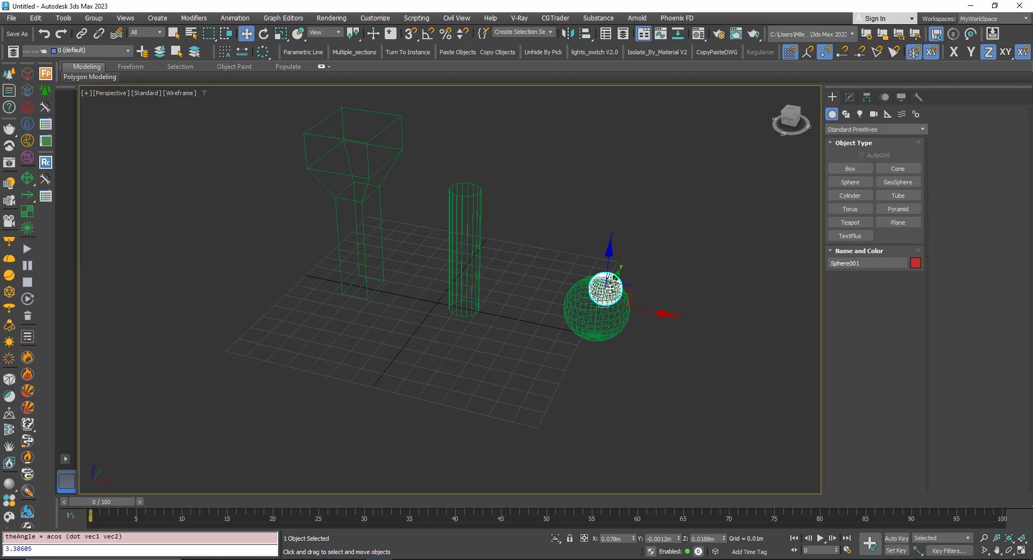
scroll(592, 298, up, 5)
Attach the red Sphere001 to the ProBoolean as a third operand
click(574, 360)
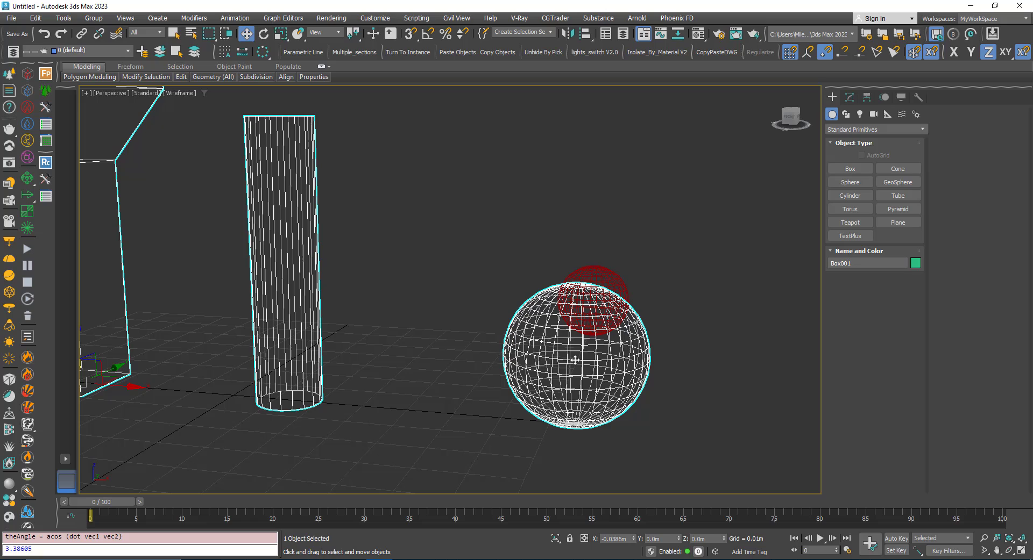
click(849, 99)
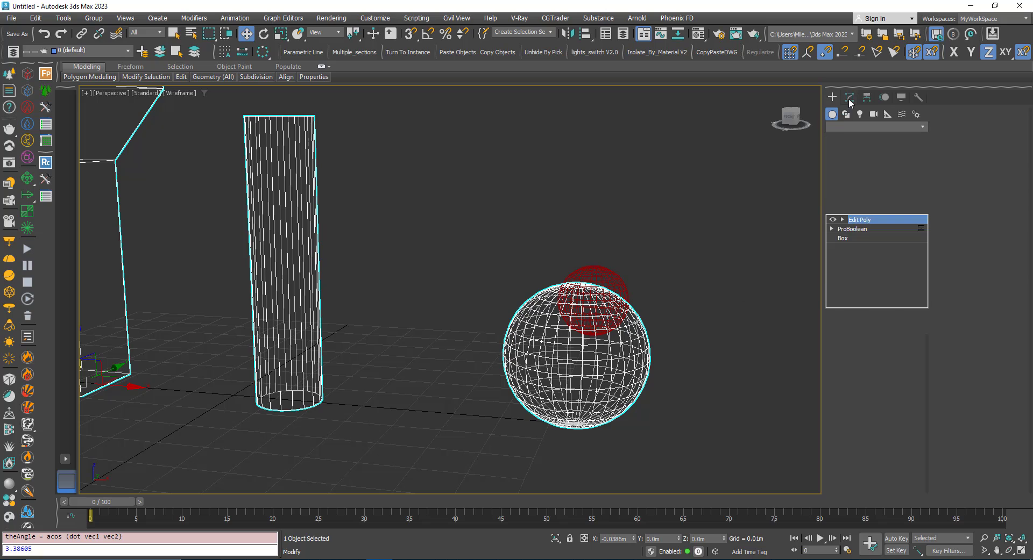
click(866, 229)
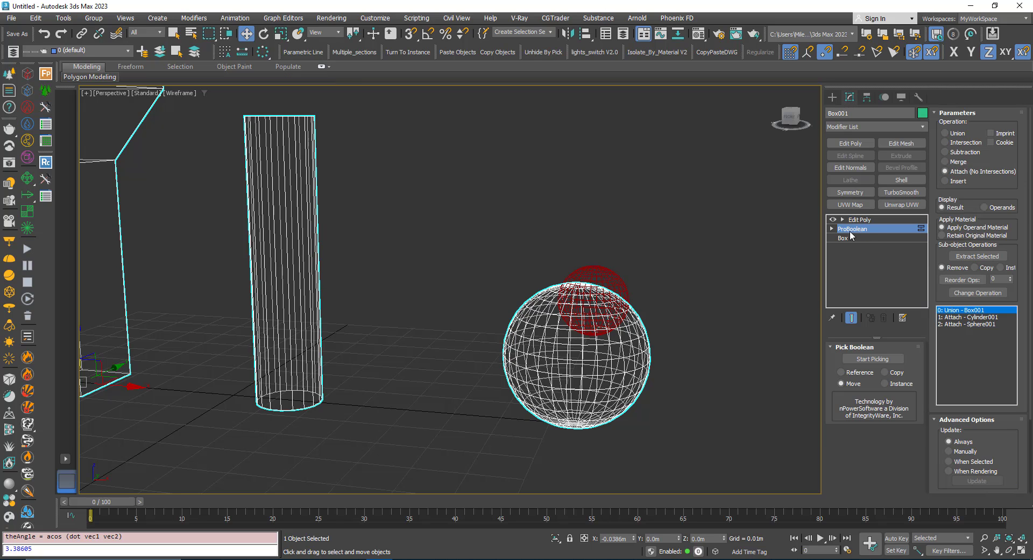
click(871, 359)
click(624, 275)
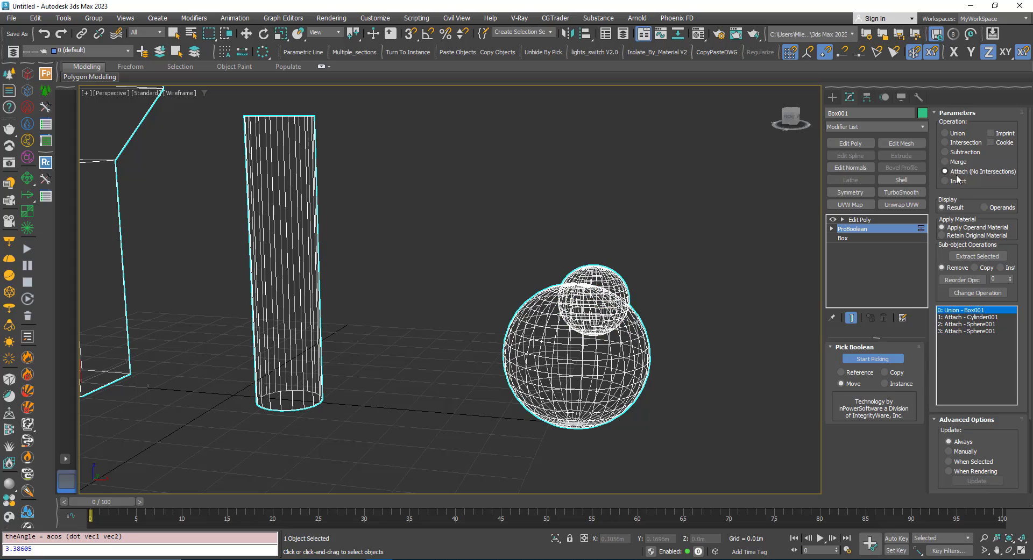
Select the Edit Poly level and switch the viewport from Wireframe to Default Shading
scroll(602, 332, up, 4)
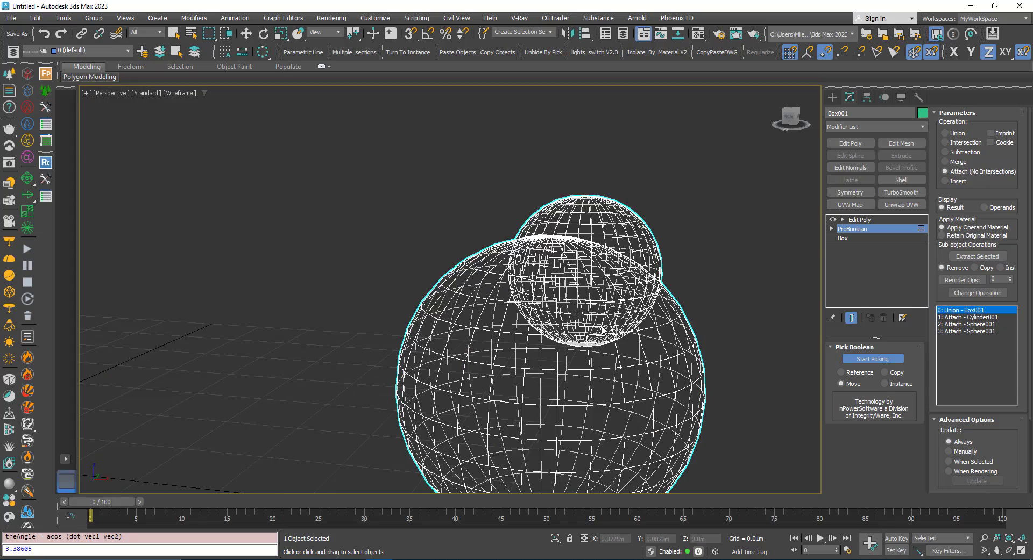
mouse_move(566, 314)
alt+middle_down()
mouse_move(591, 299)
mouse_move(561, 324)
alt+middle_up()
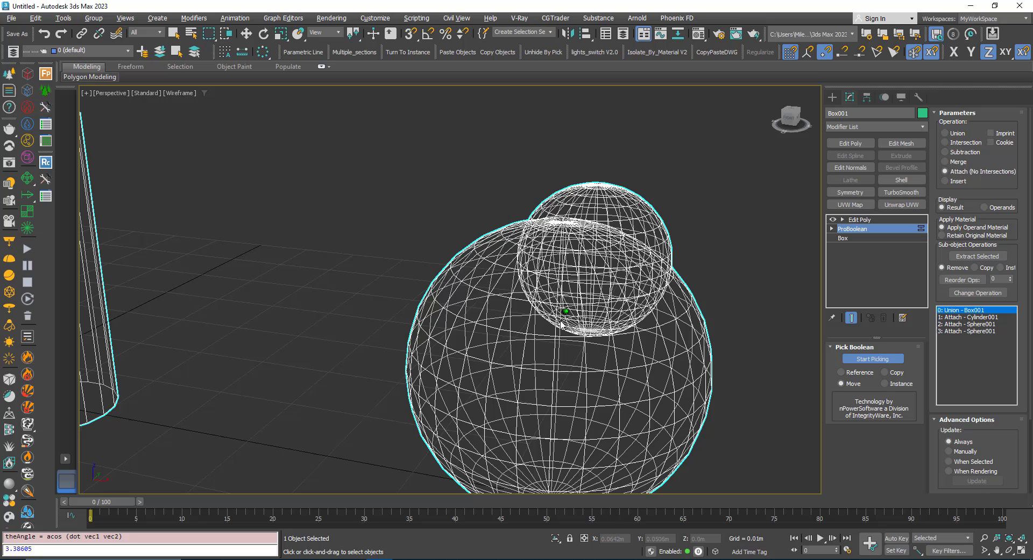
scroll(561, 324, down, 10)
middle_drag(503, 299, 550, 327)
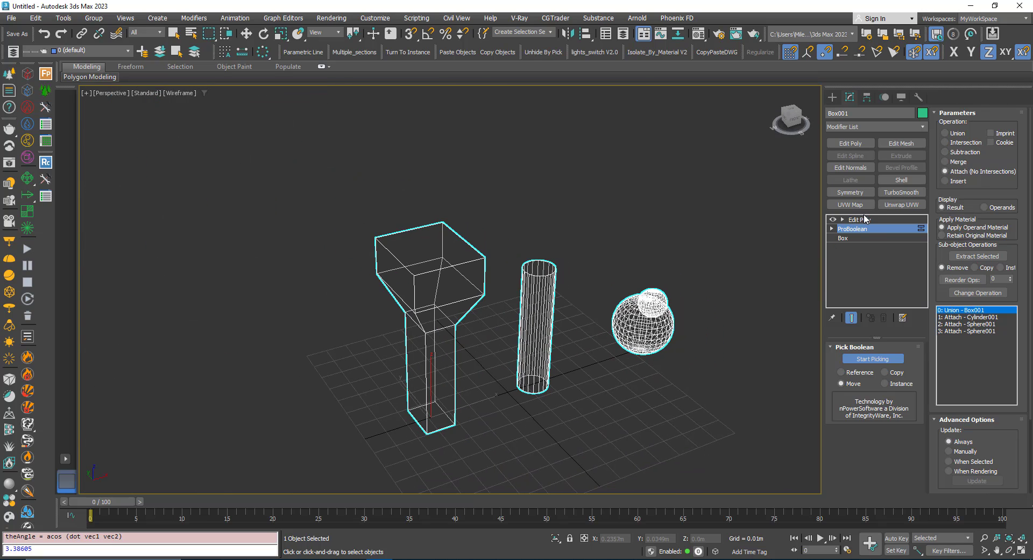
click(859, 220)
scroll(665, 300, up, 3)
key(F3)
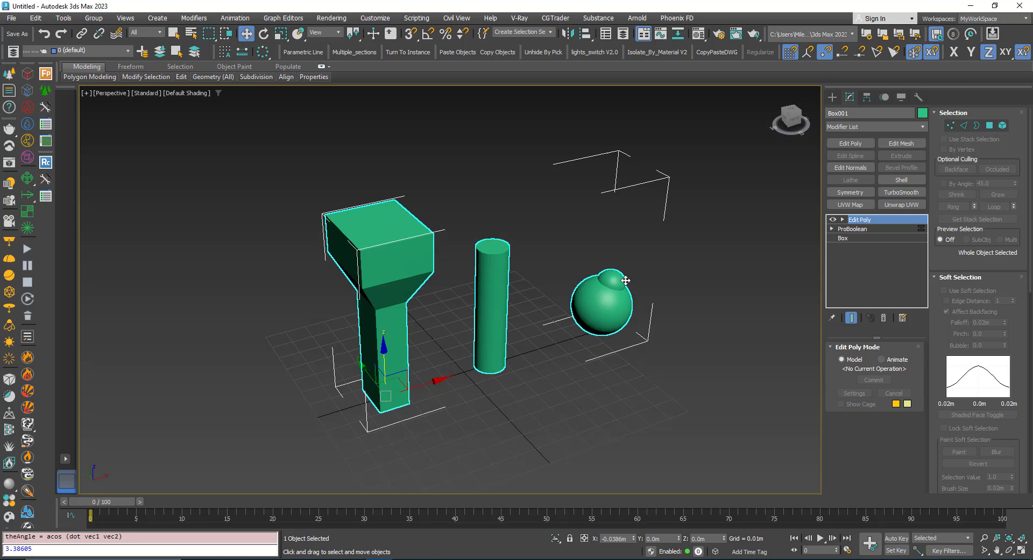
Extract operand Cylinder002 from the ProBoolean with Remove
click(852, 228)
middle_drag(581, 421, 576, 399)
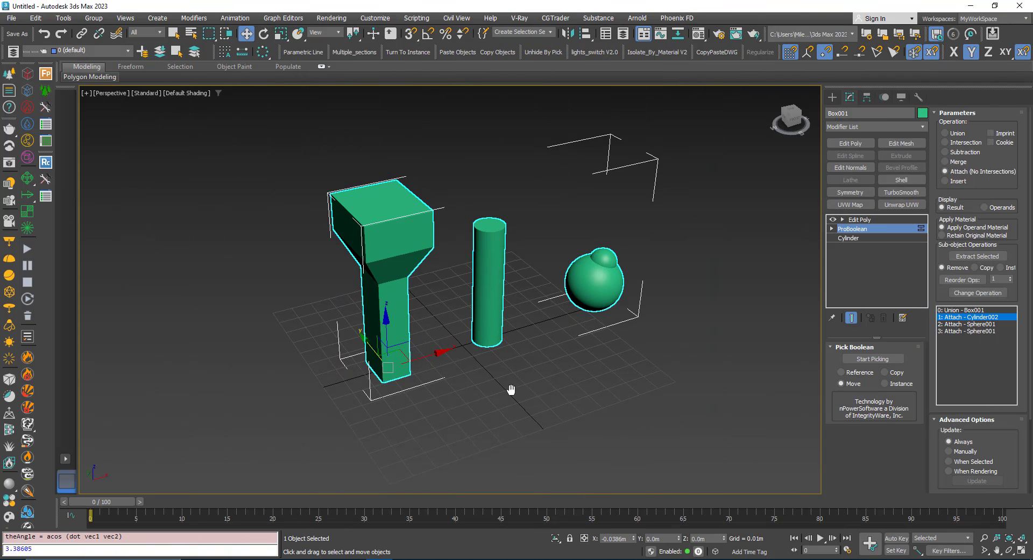
middle_drag(511, 390, 511, 393)
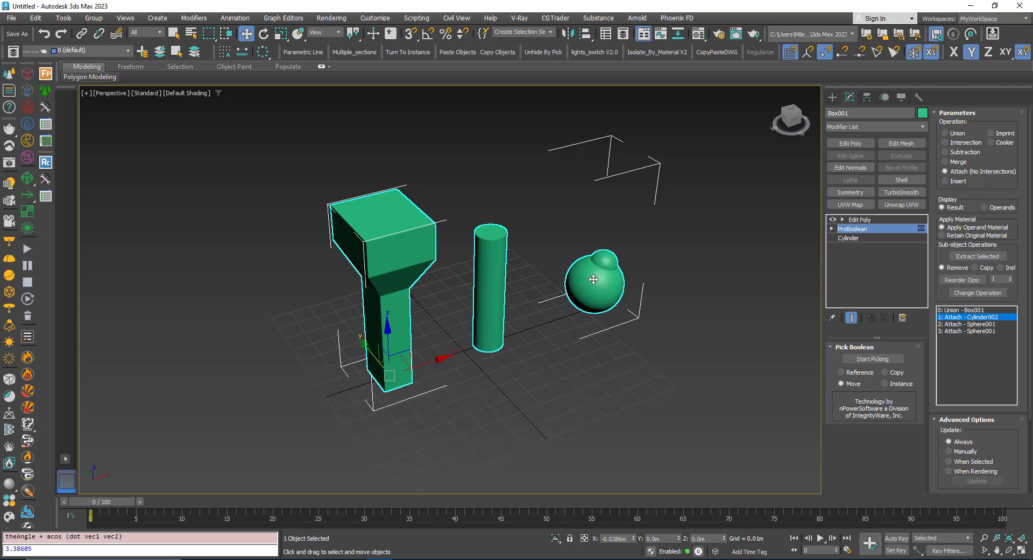
mouse_move(515, 326)
alt+middle_down()
mouse_move(505, 331)
mouse_move(515, 323)
alt+middle_up()
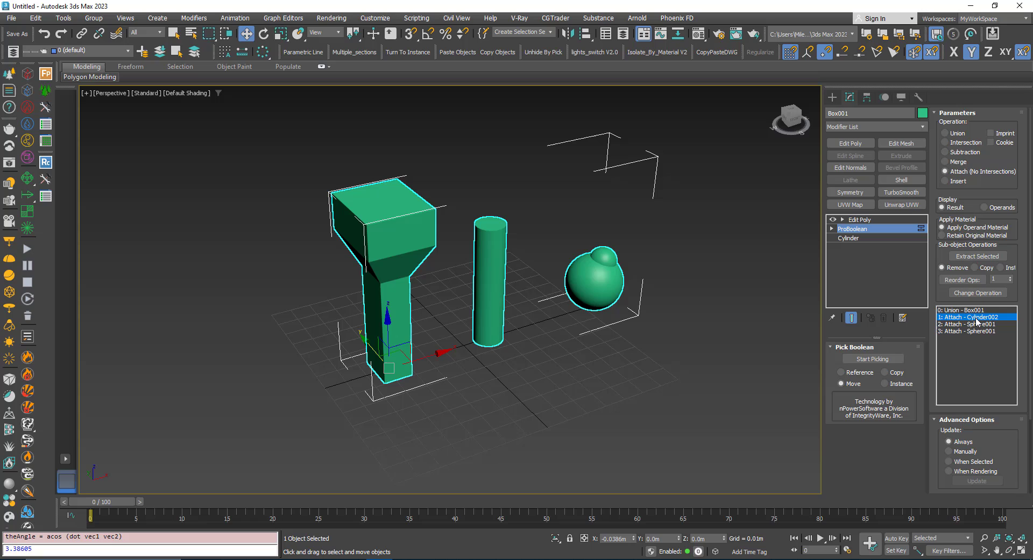
click(972, 257)
Move the extracted Cylinder002 in front of the sphere, then undo the move
click(470, 358)
click(484, 323)
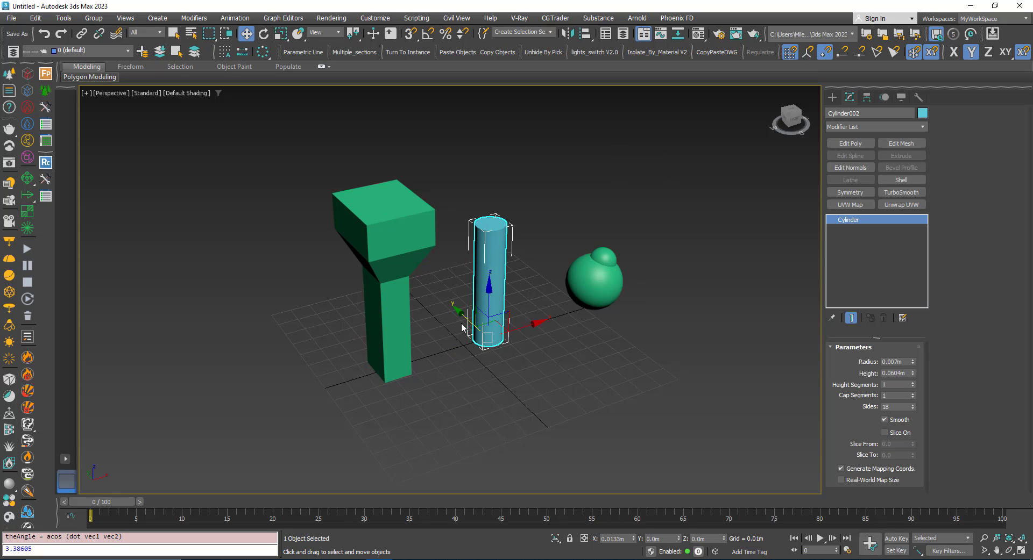
drag(481, 308, 562, 380)
key(ctrl+z)
key(ctrl+z)
key(ctrl+z)
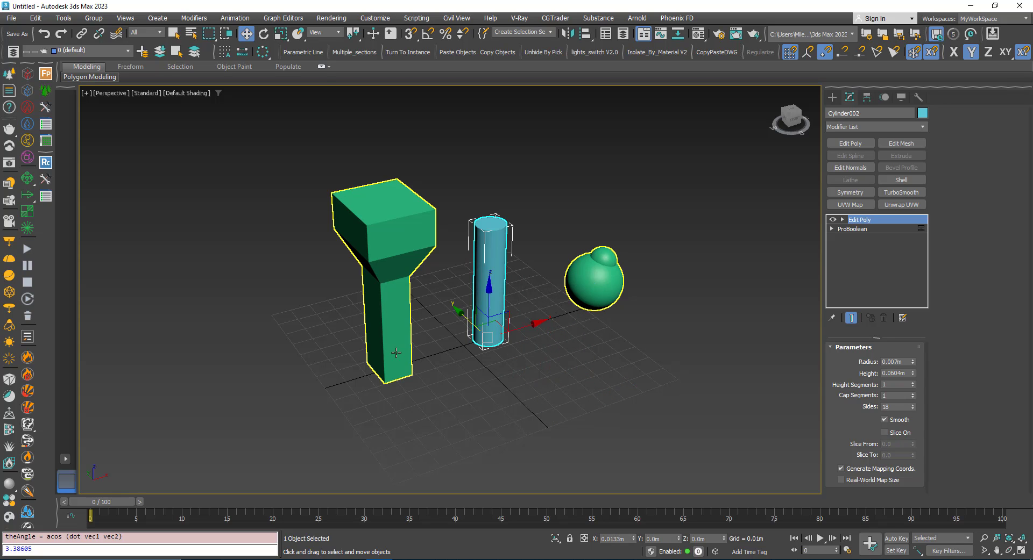
Undo the extraction so Cylinder002 rejoins the ProBoolean, with extraction set to Copy
click(850, 229)
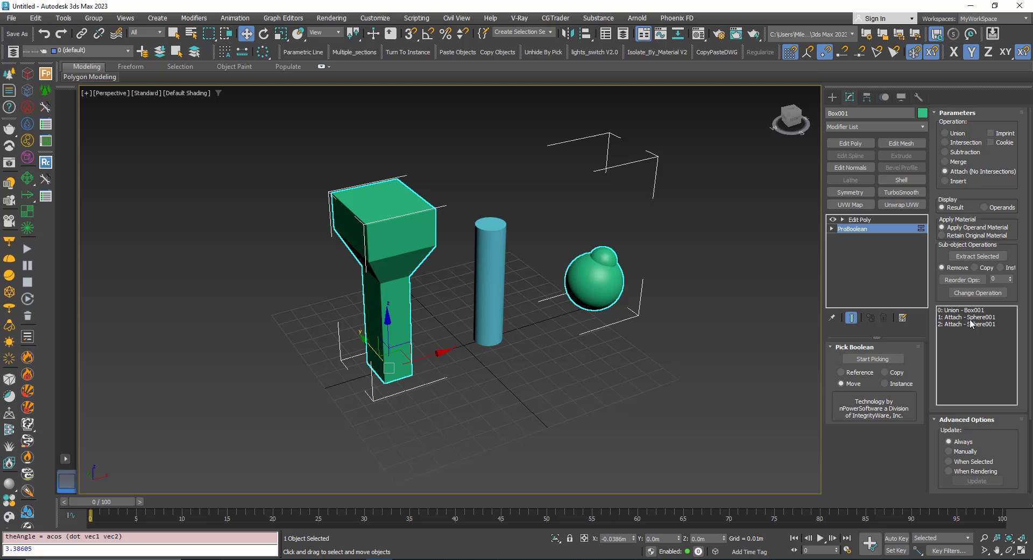
key(ctrl+z)
key(ctrl+z)
key(ctrl+z)
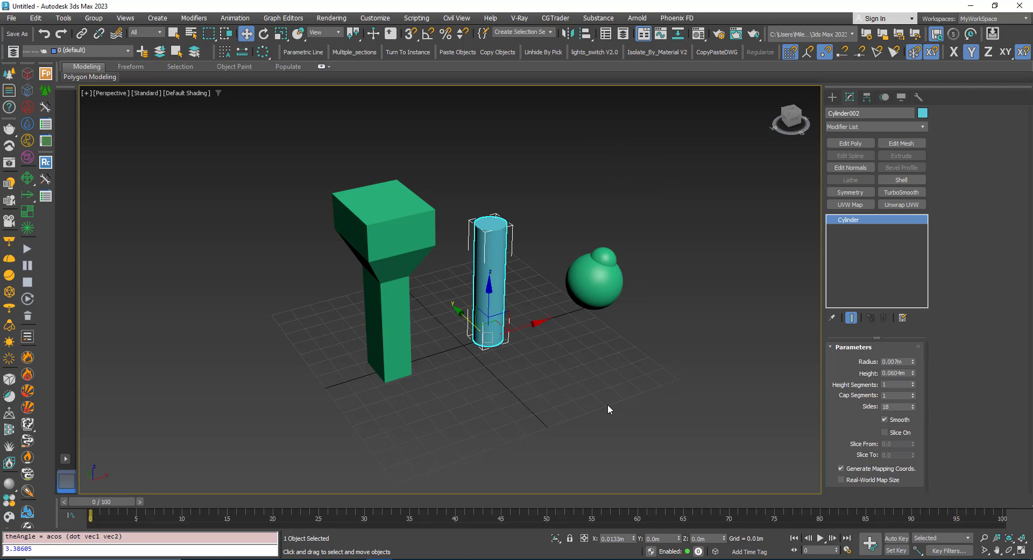
key(ctrl+z)
key(ctrl+z)
key(ctrl+z)
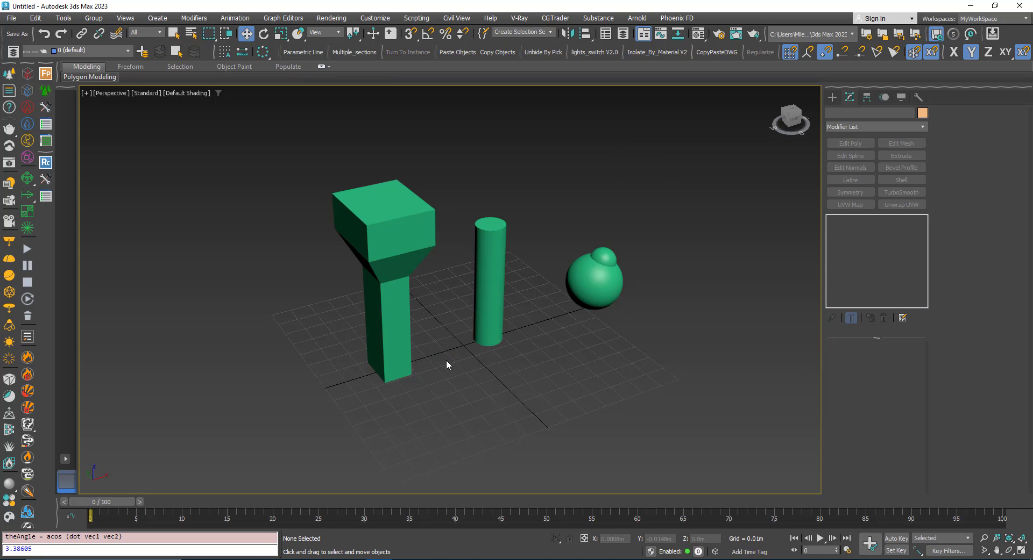
click(859, 230)
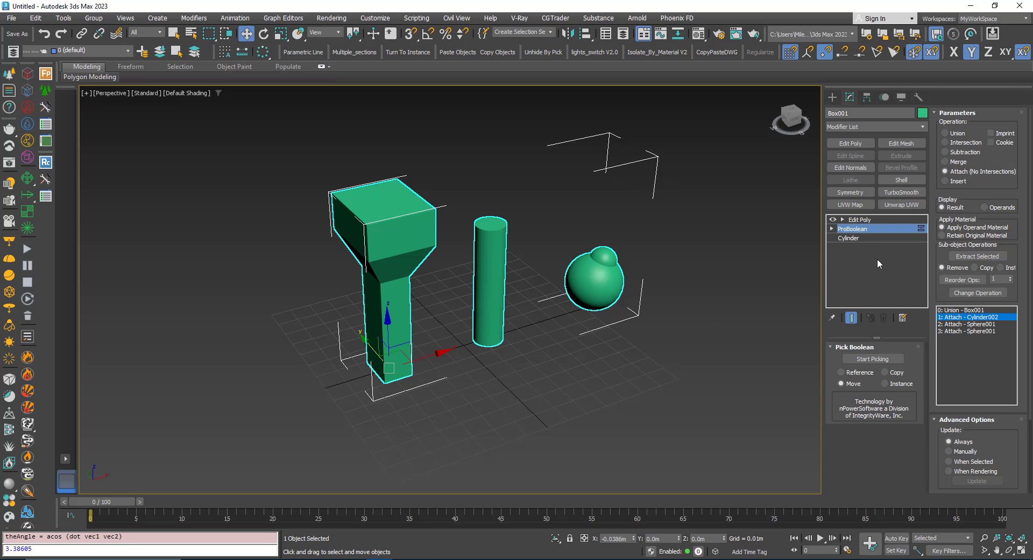
Extract a copy of the cylinder operand and move it forward-right in front of the sphere
click(963, 257)
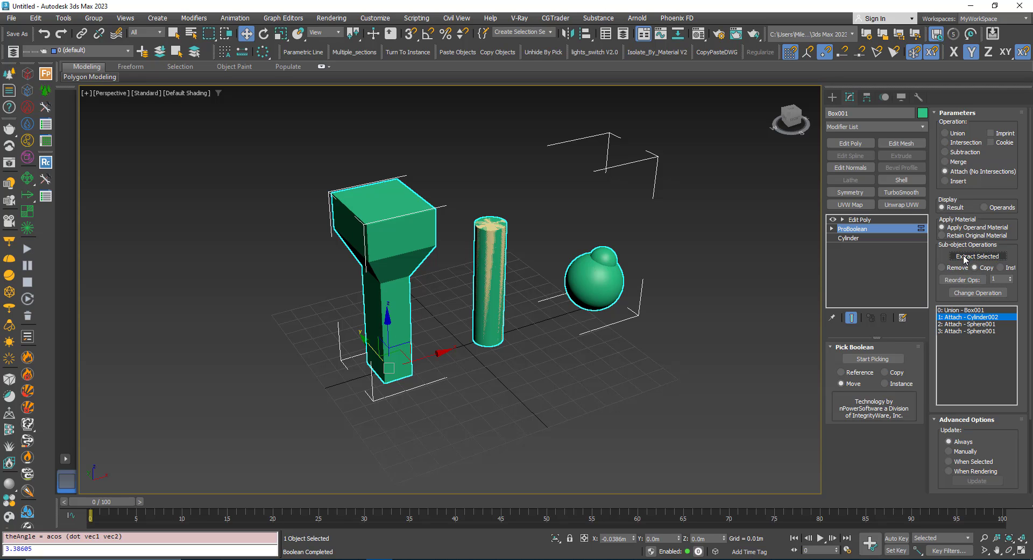
click(592, 367)
click(482, 312)
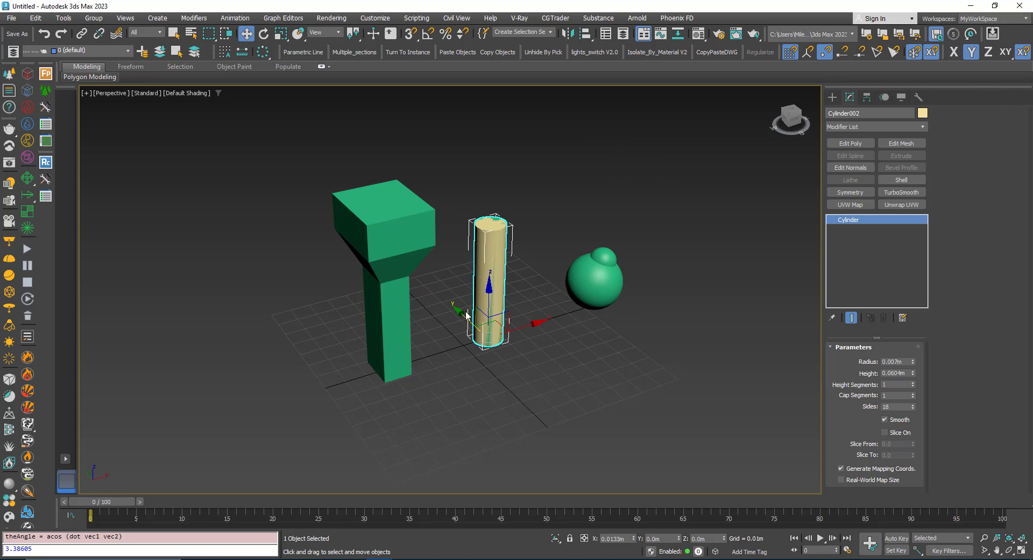
drag(461, 315, 574, 409)
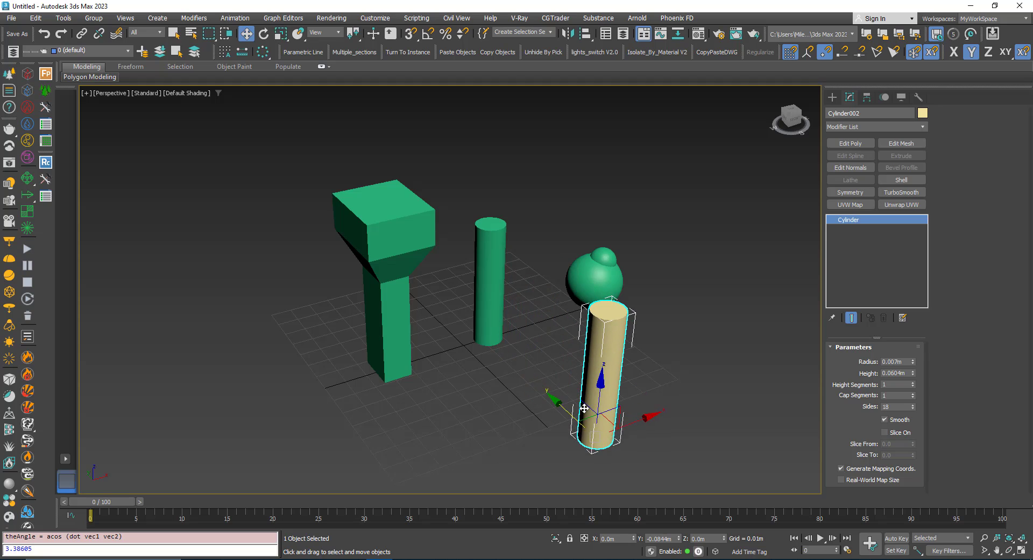
click(505, 365)
Check Box001's operand list, then try a Height change on the tan copy and undo it
click(489, 316)
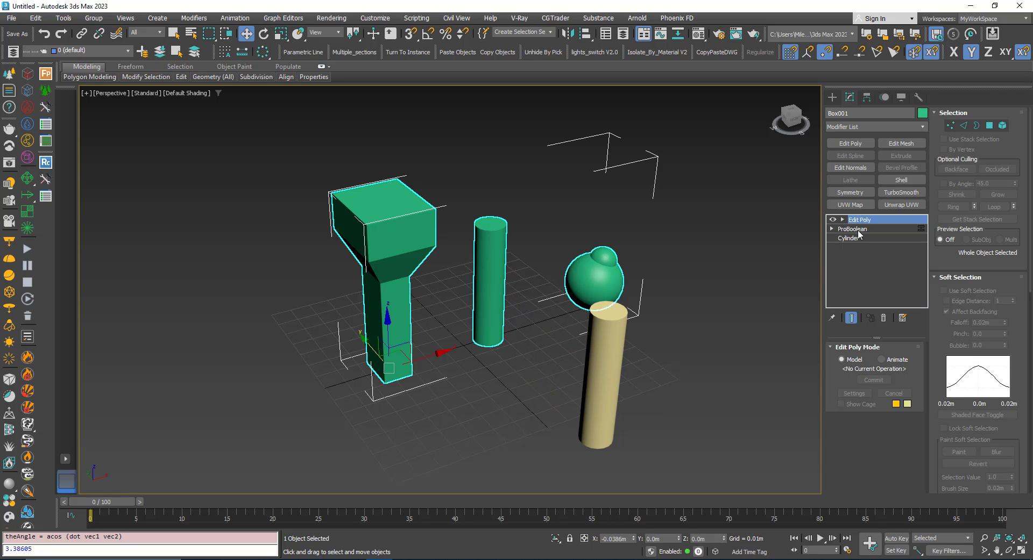
click(857, 230)
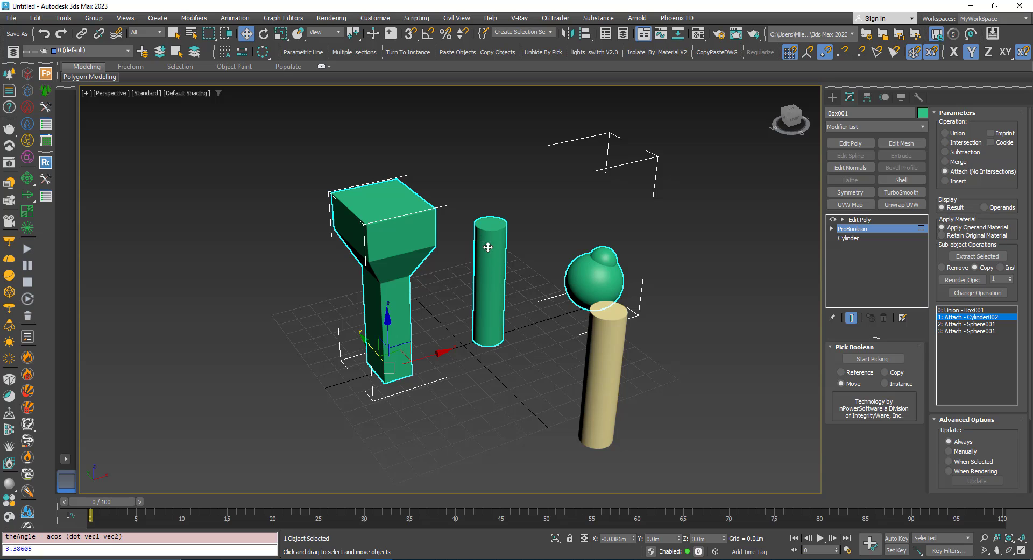
click(515, 368)
click(592, 362)
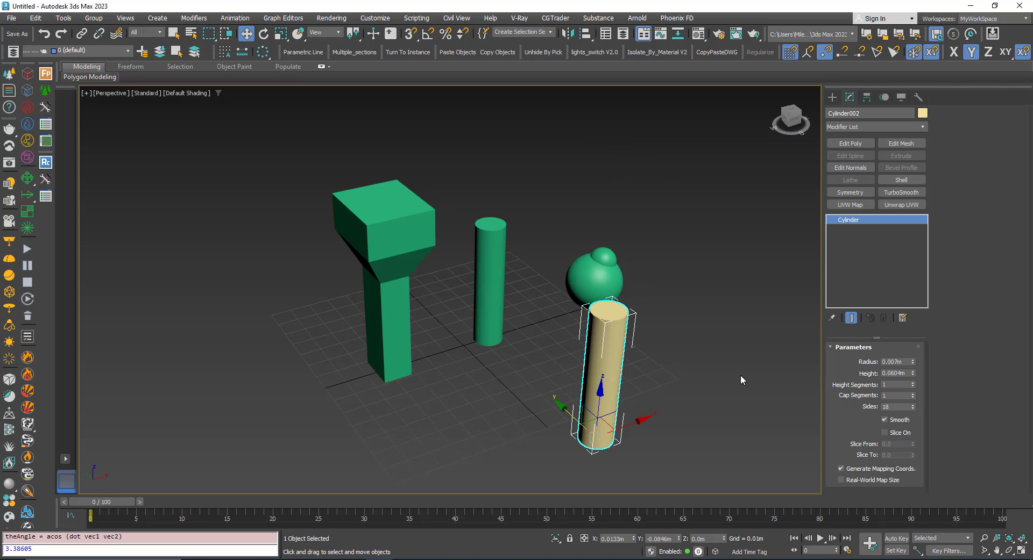
drag(911, 371, 914, 345)
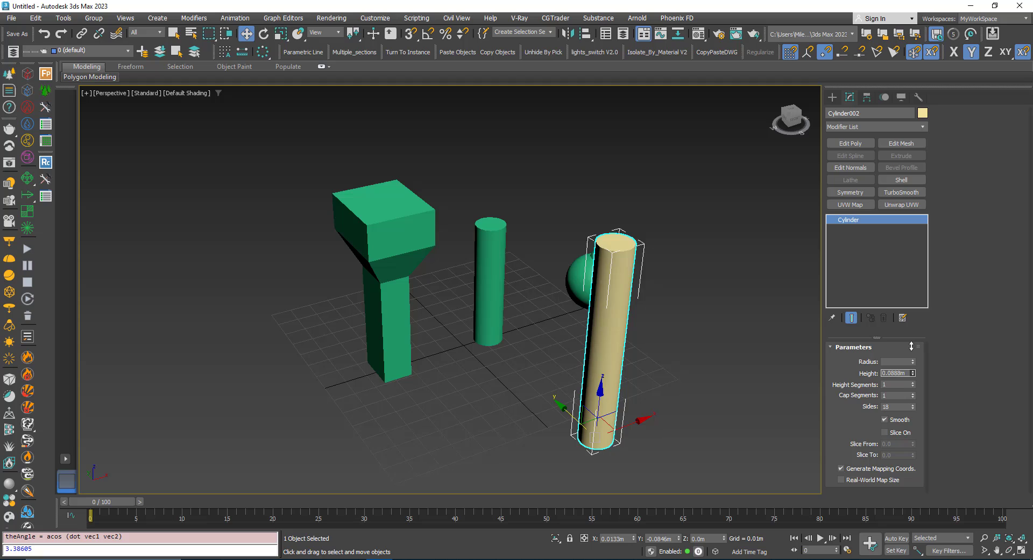
key(ctrl+z)
key(ctrl+z)
key(ctrl+z)
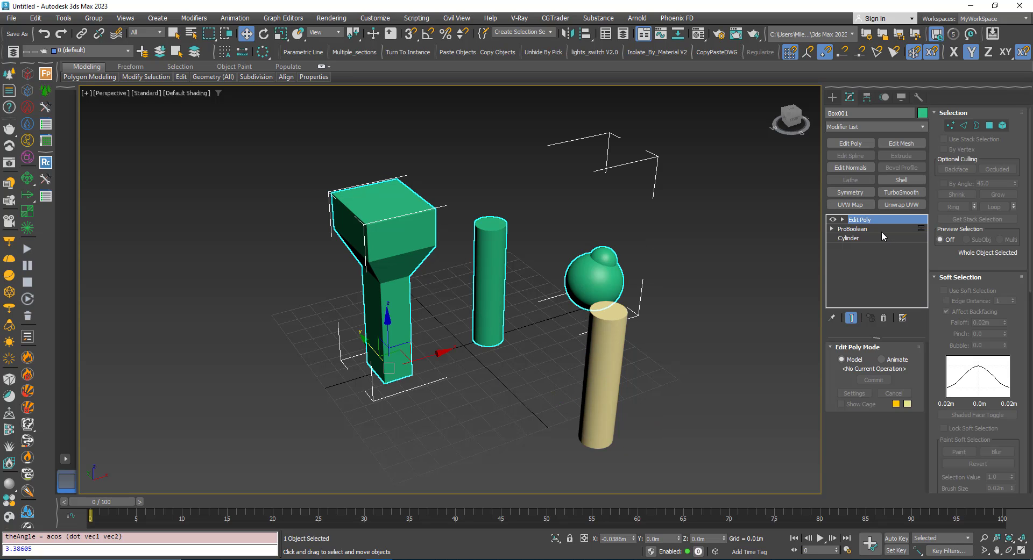
click(881, 230)
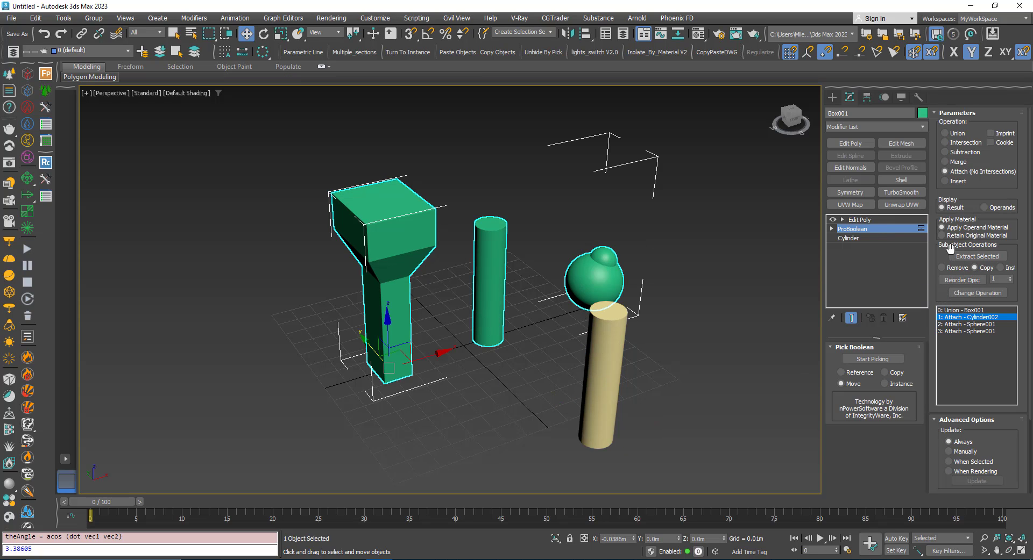
Extract Cylinder003 as an instance, move it forward-right, and shorten both cylinders to 0.0326m
click(1002, 271)
click(962, 257)
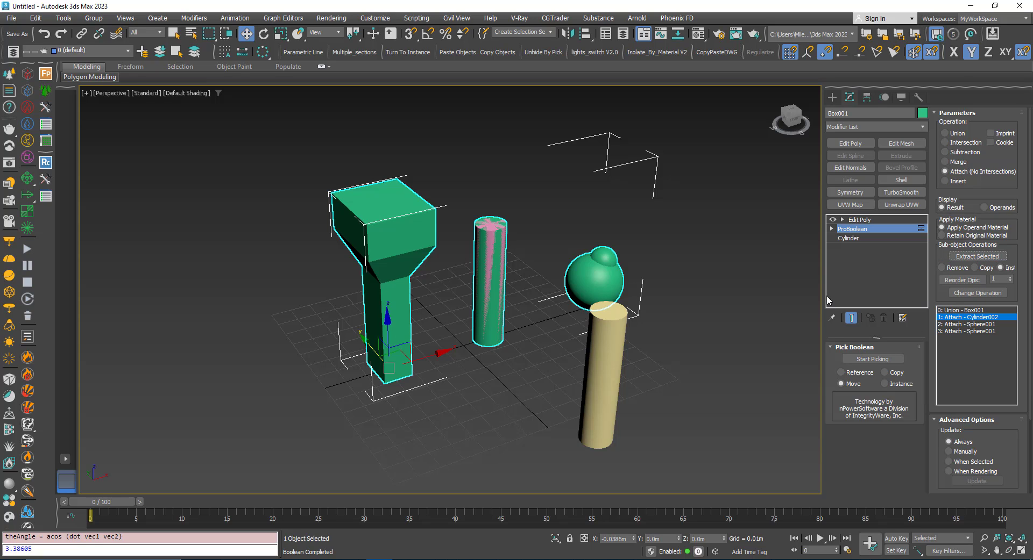
click(486, 314)
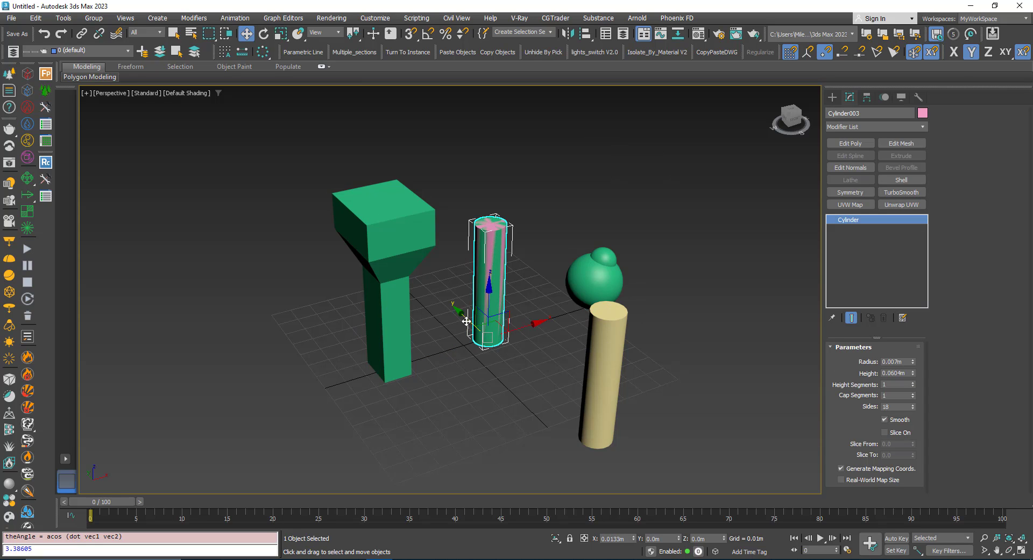
drag(488, 322, 547, 366)
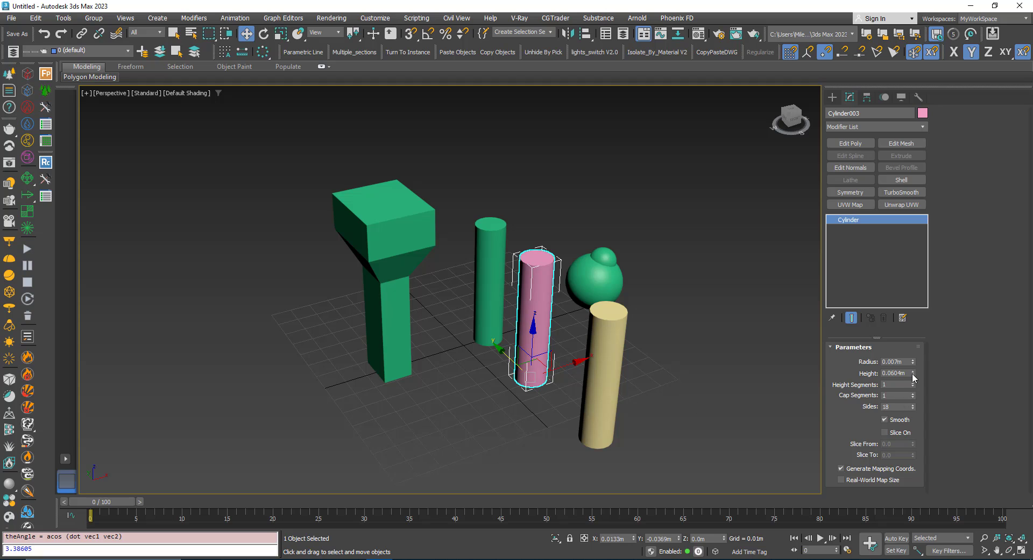
drag(913, 377, 902, 402)
click(473, 441)
click(394, 344)
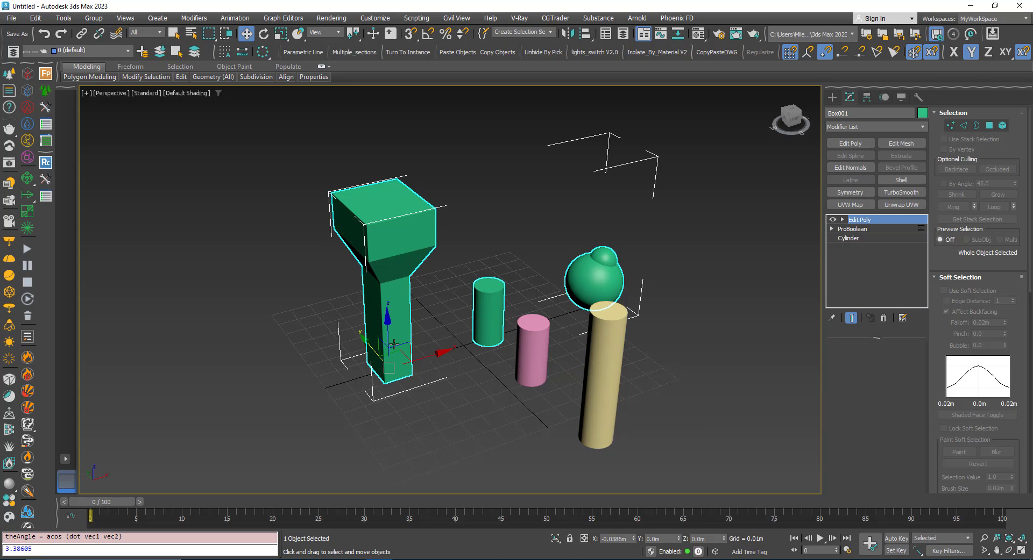